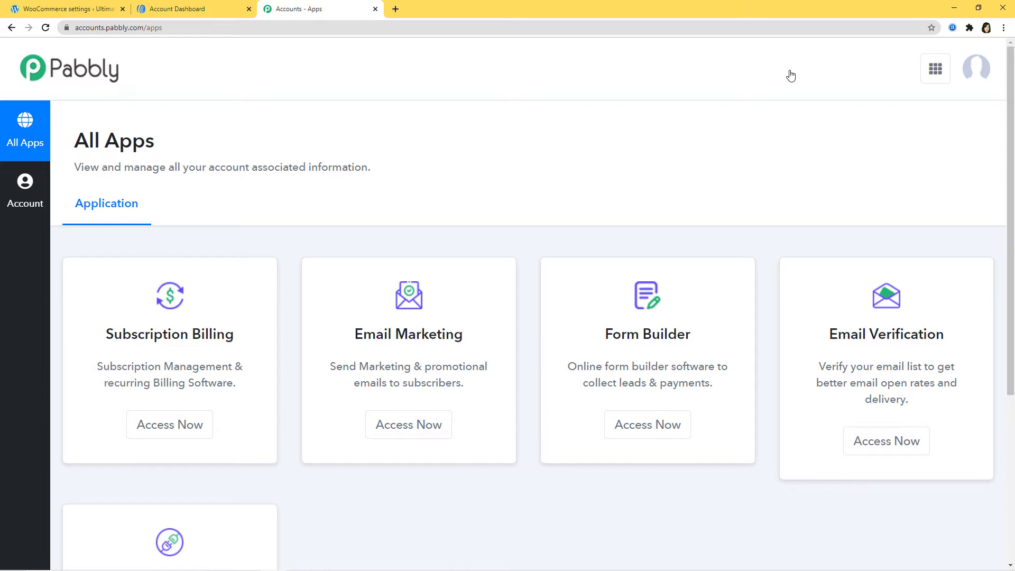
Step: Open the Pabbly Connect dashboard from the Connect card's Access Now button
scroll(805, 122, "down", 5)
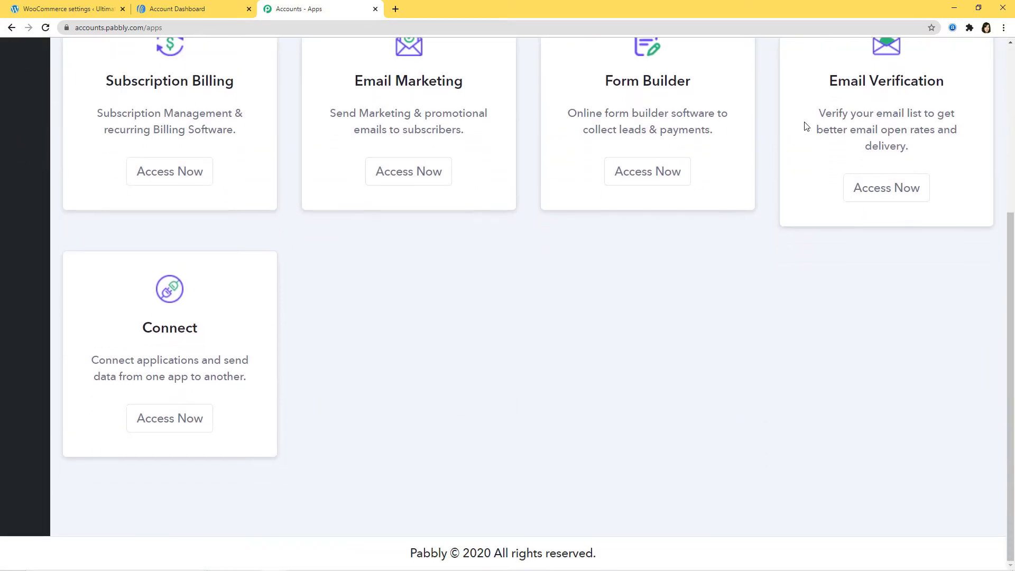
left_click(157, 426)
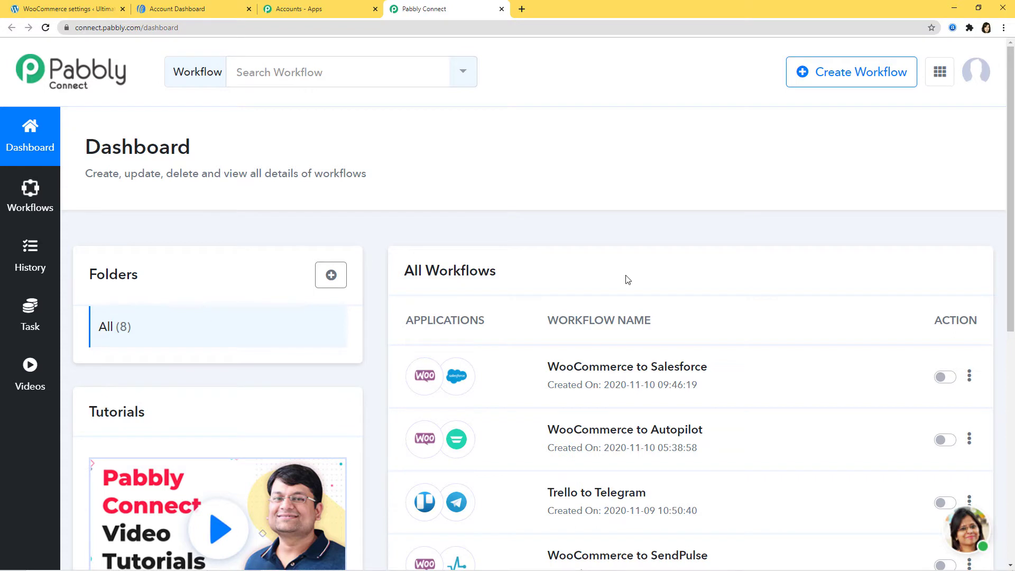
Step: Create a new workflow named 'WooCommerce to Aweber'
left_click(864, 74)
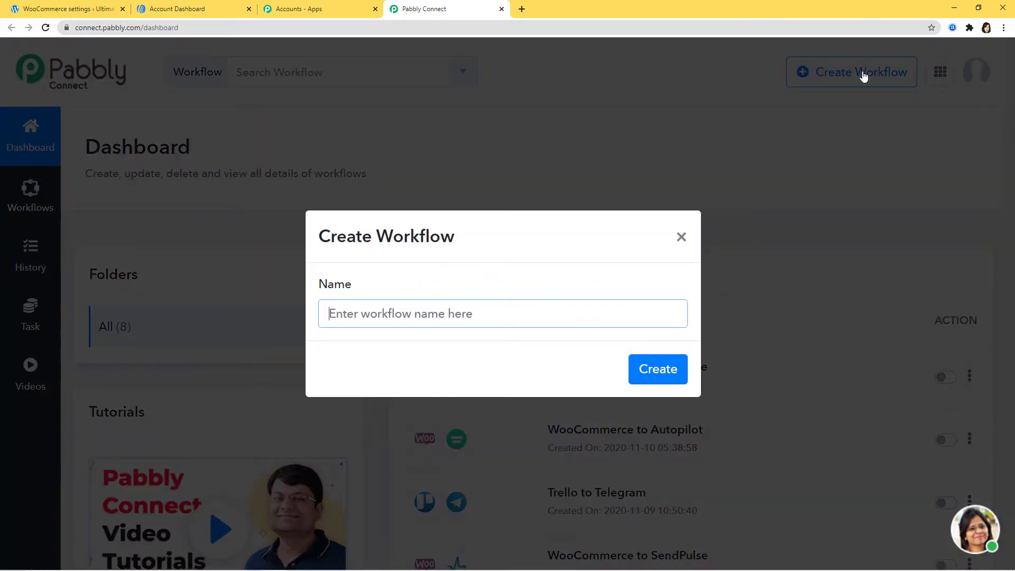
type("Woo")
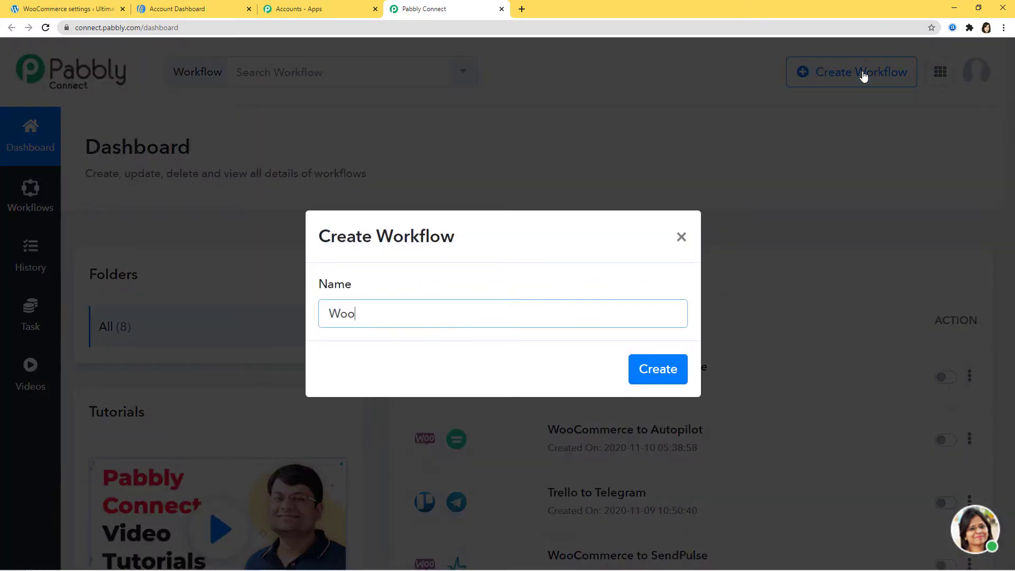
type("Commerce to ")
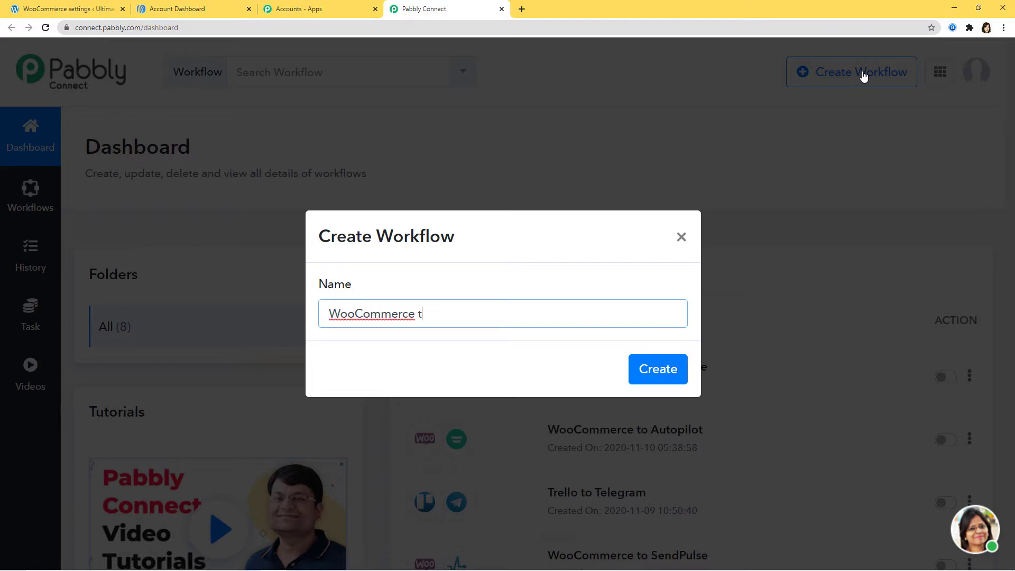
type("Aweber")
left_click(657, 370)
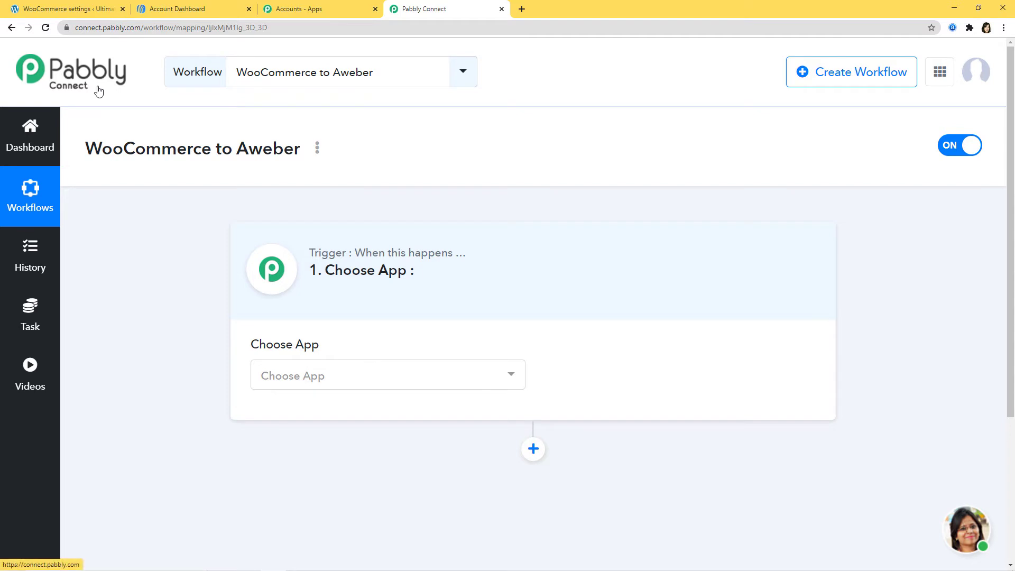
Step: Set the trigger app to WooCommerce with the Order Updated method
left_click(371, 376)
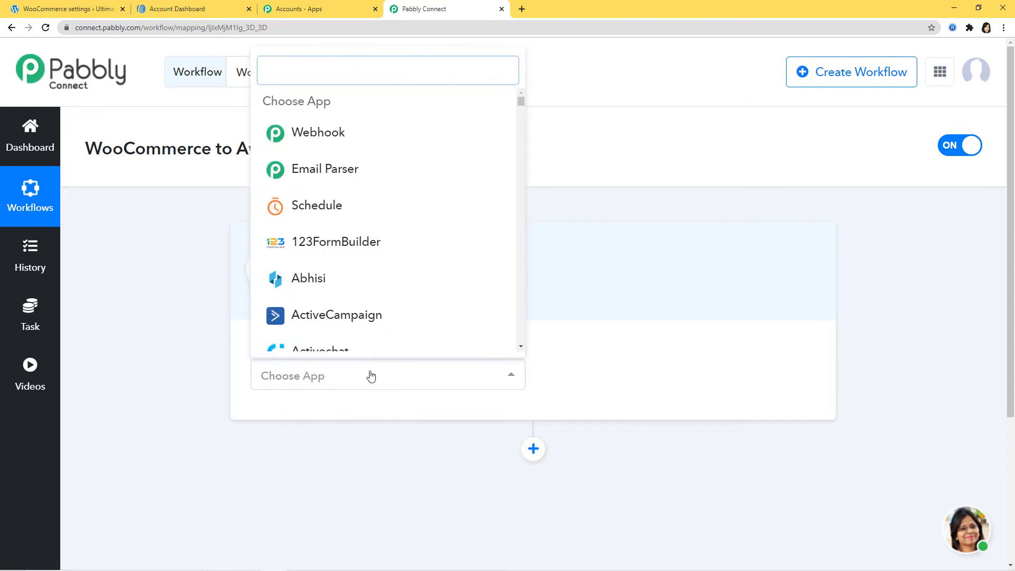
type("woo")
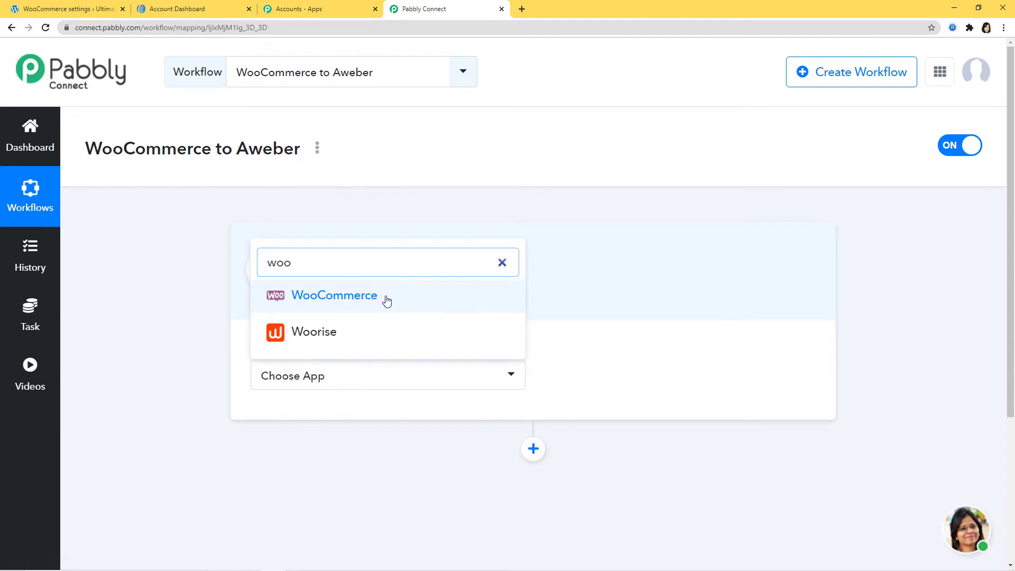
left_click(387, 300)
left_click(676, 380)
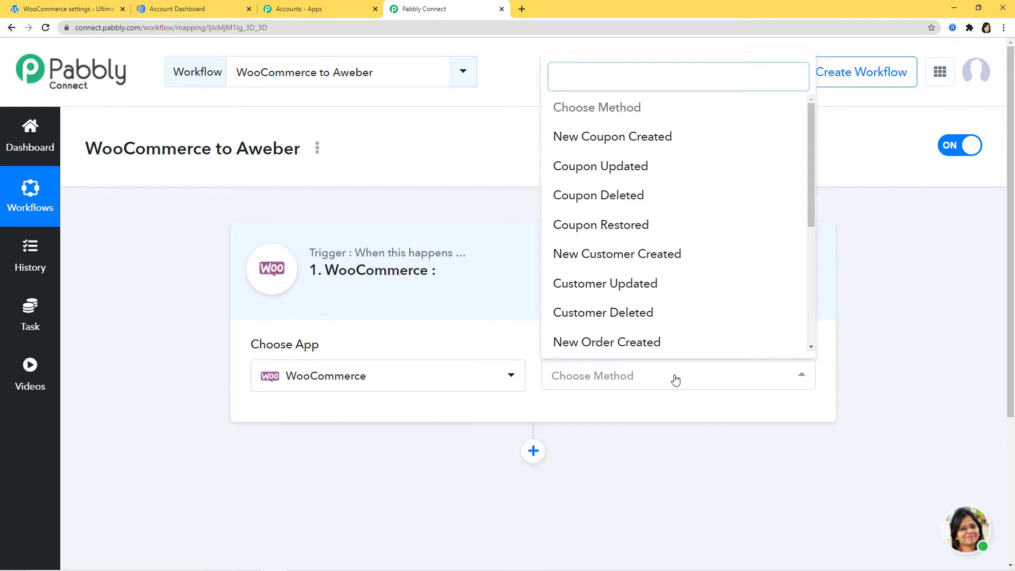
type("updat")
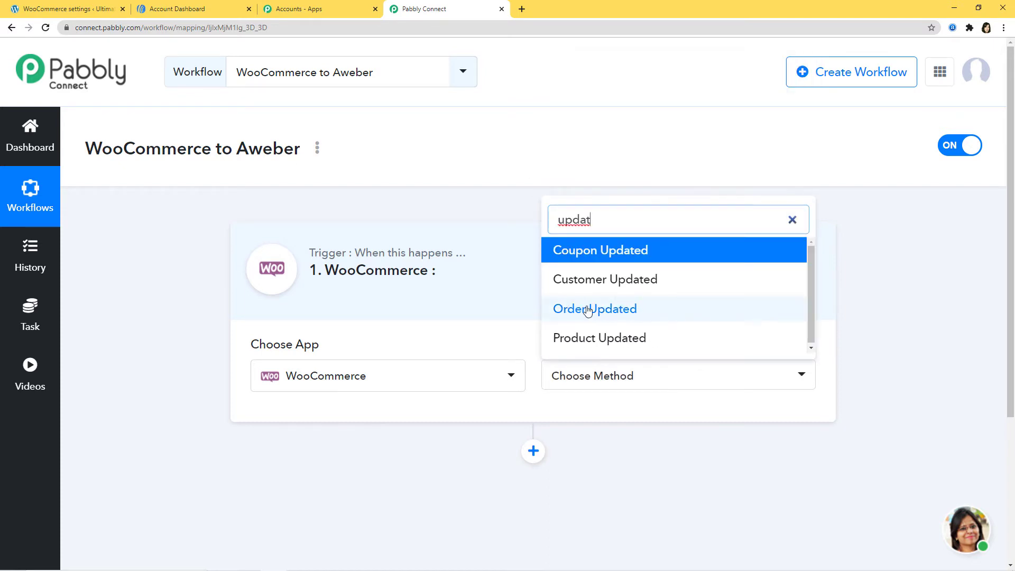
left_click(610, 313)
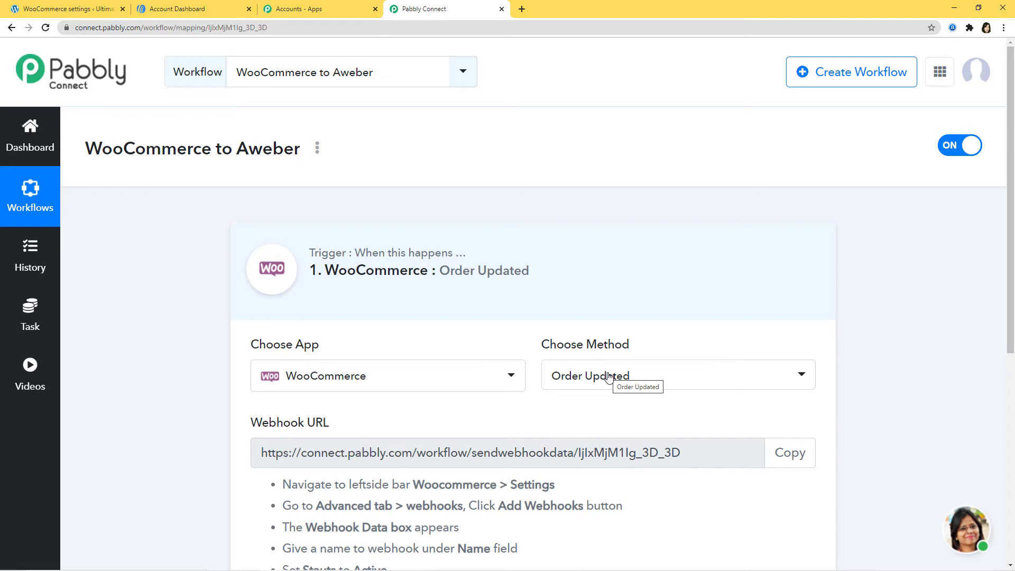
Step: Reconfirm Order Updated as the trigger method and review the webhook setup instructions
left_click(636, 379)
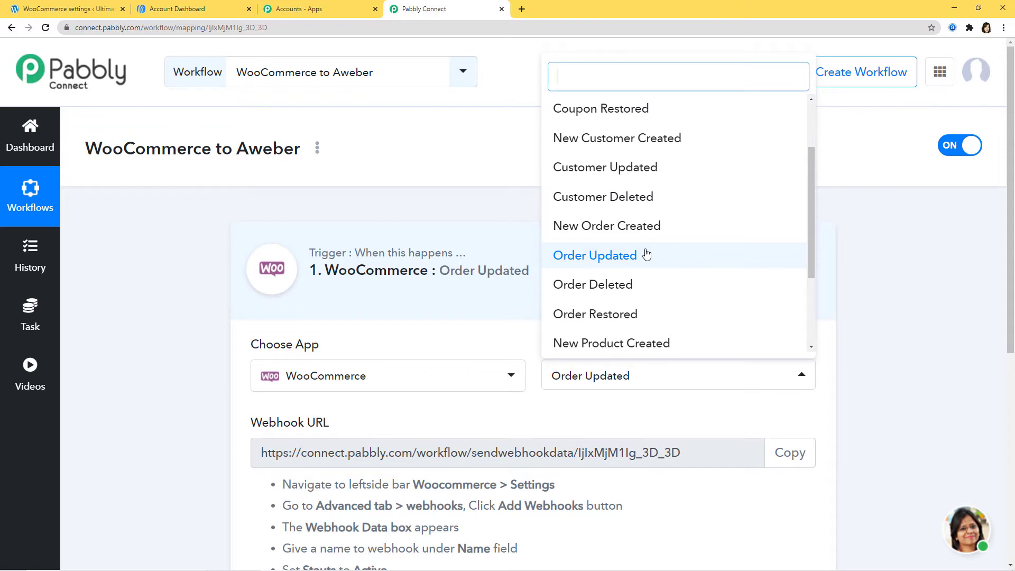
left_click(646, 255)
scroll(669, 267, "down", 2)
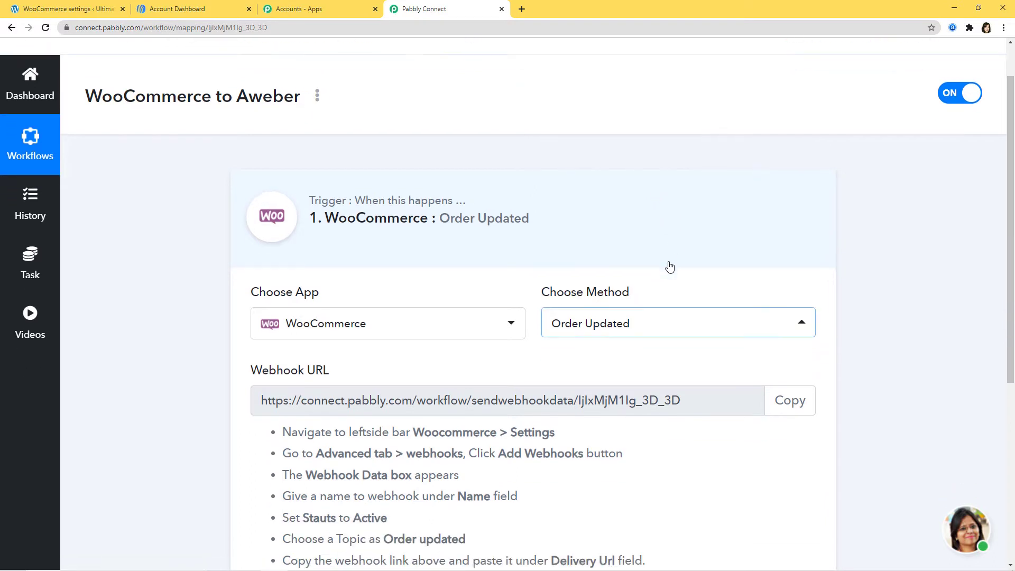
scroll(670, 267, "down", 2)
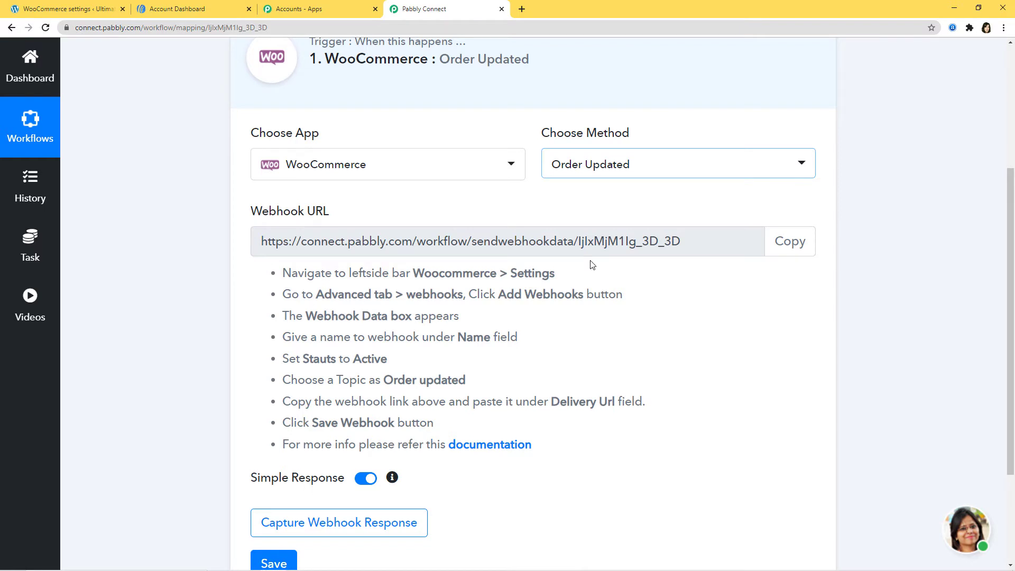
scroll(581, 262, "up", 2)
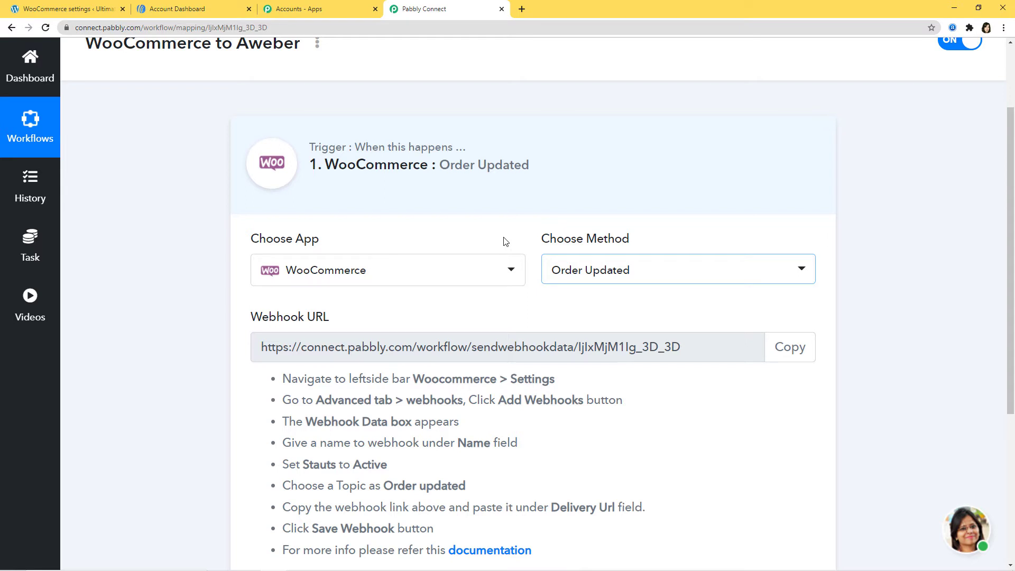
Step: Copy the Pabbly webhook URL and return to the WordPress admin tab
scroll(502, 259, "down", 2)
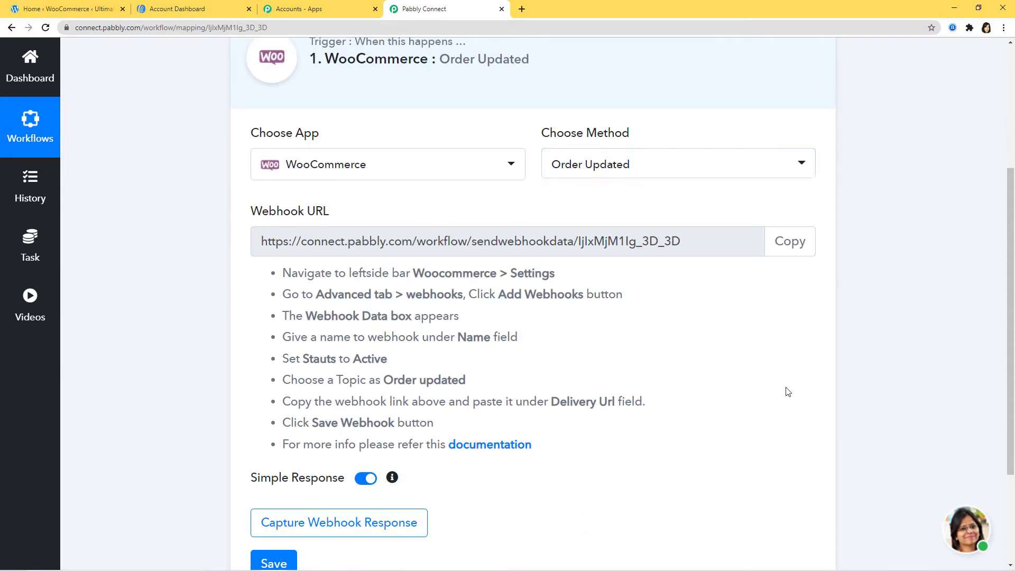
left_click(795, 242)
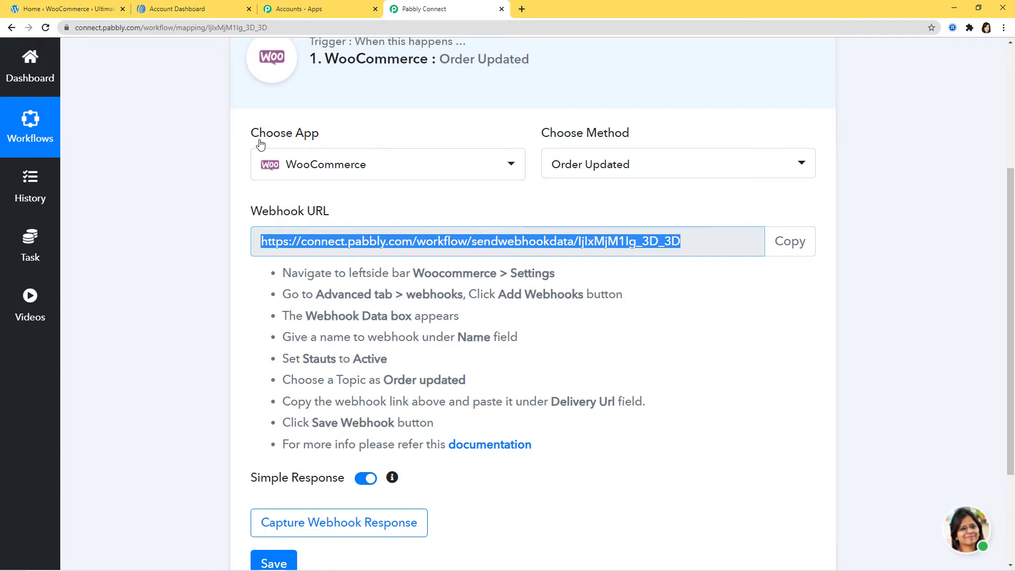
left_click(60, 9)
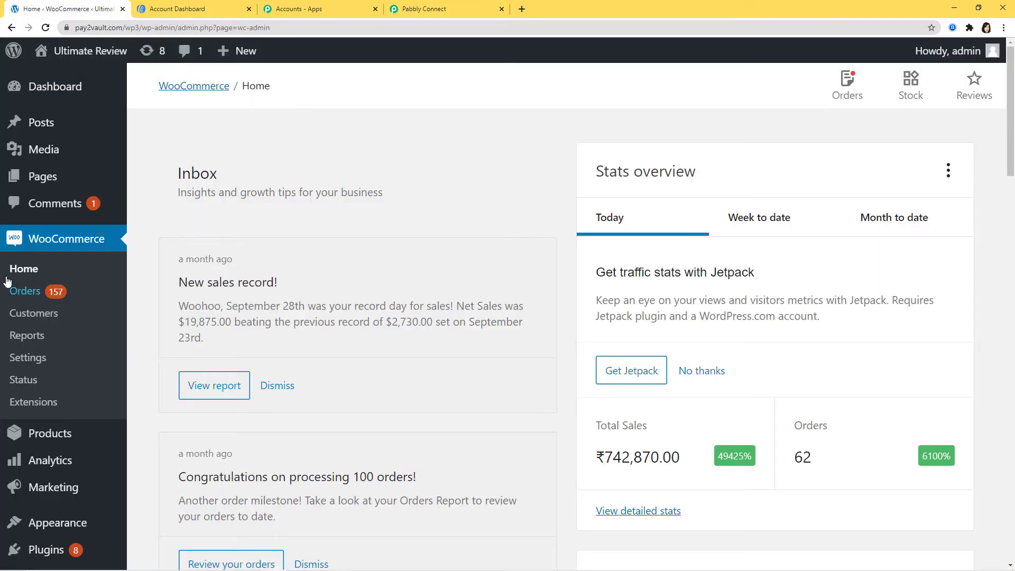
Step: Go to WooCommerce Settings > Advanced > Webhooks and start adding a webhook
left_click(24, 358)
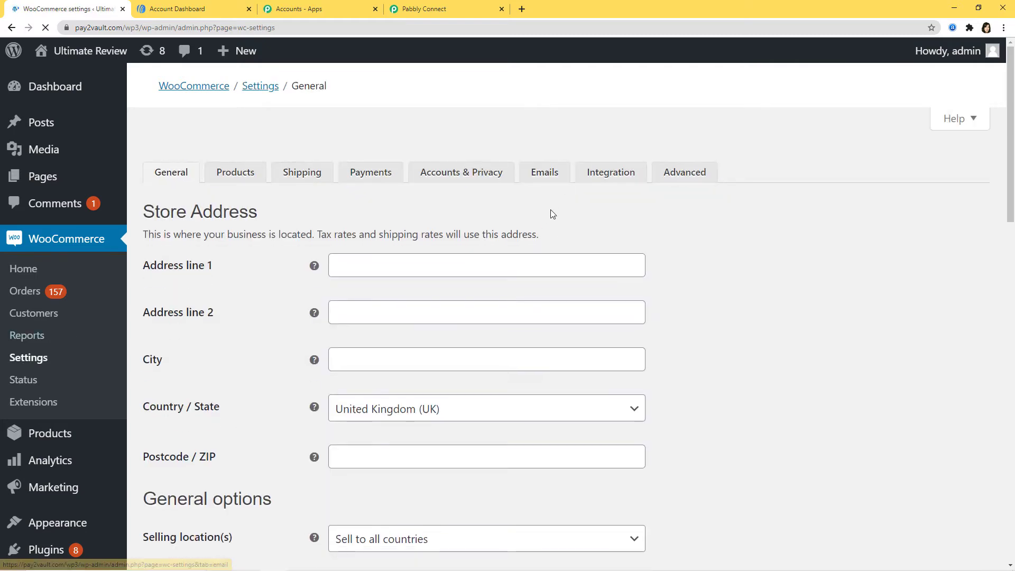
left_click(687, 155)
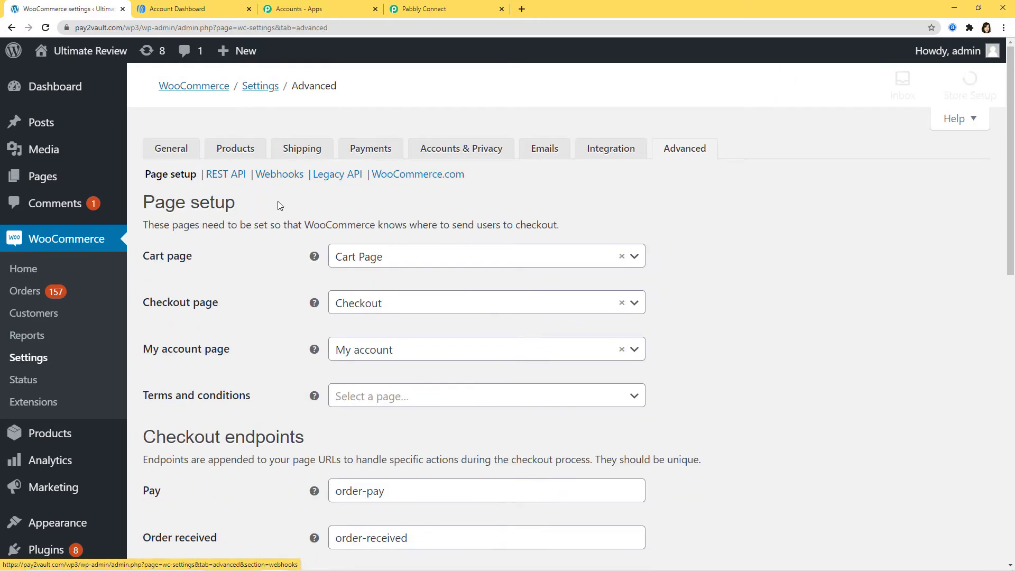
left_click(280, 175)
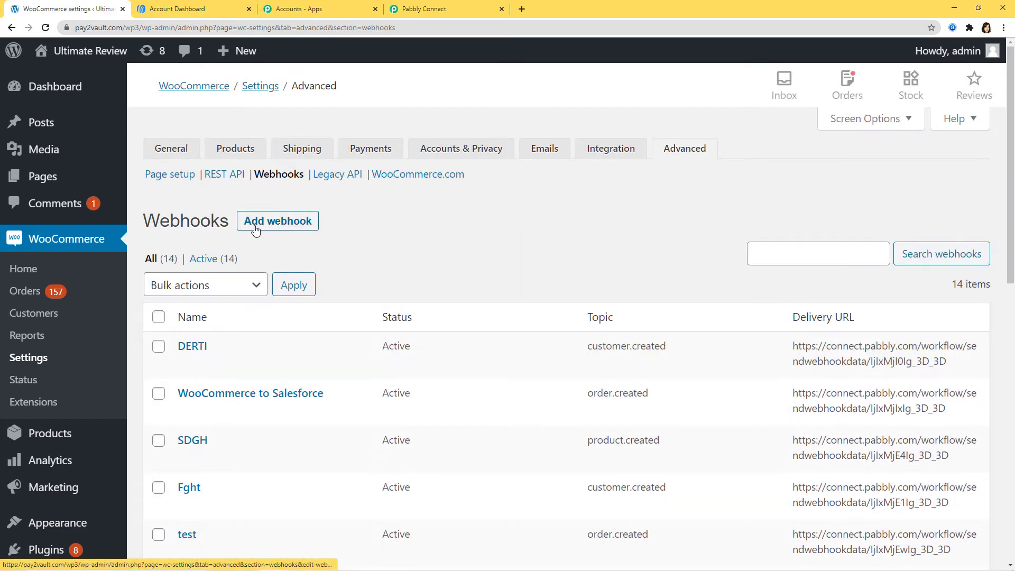
left_click(288, 222)
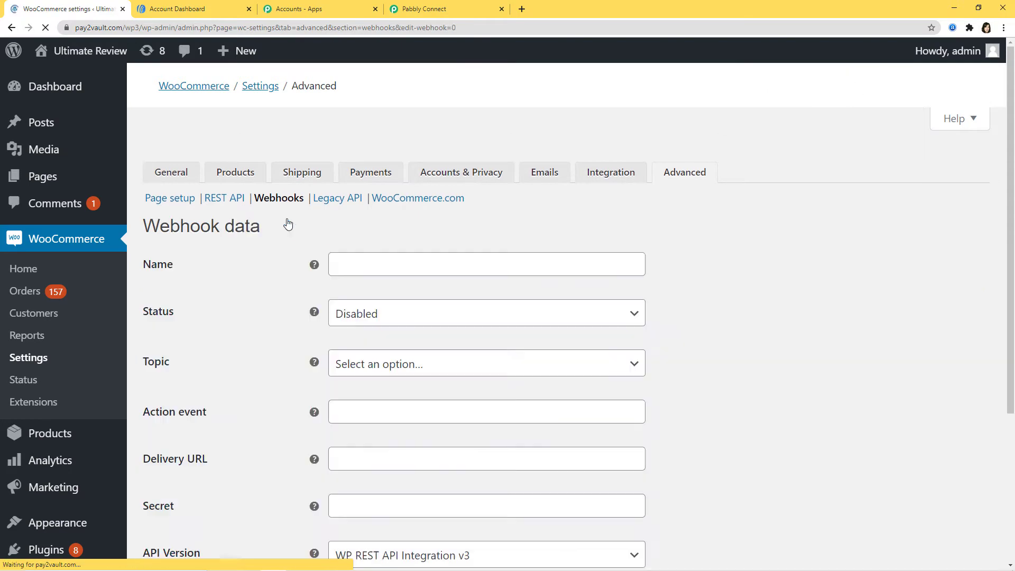
Step: Name the webhook 'WooCommerce to Aweber', status Active, topic Order updated
left_click(337, 242)
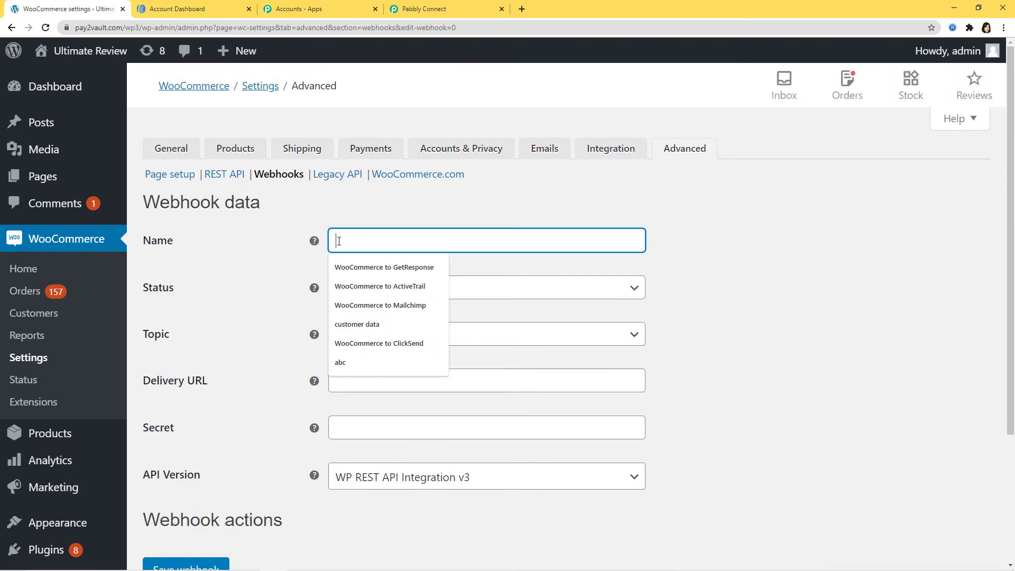
type("W")
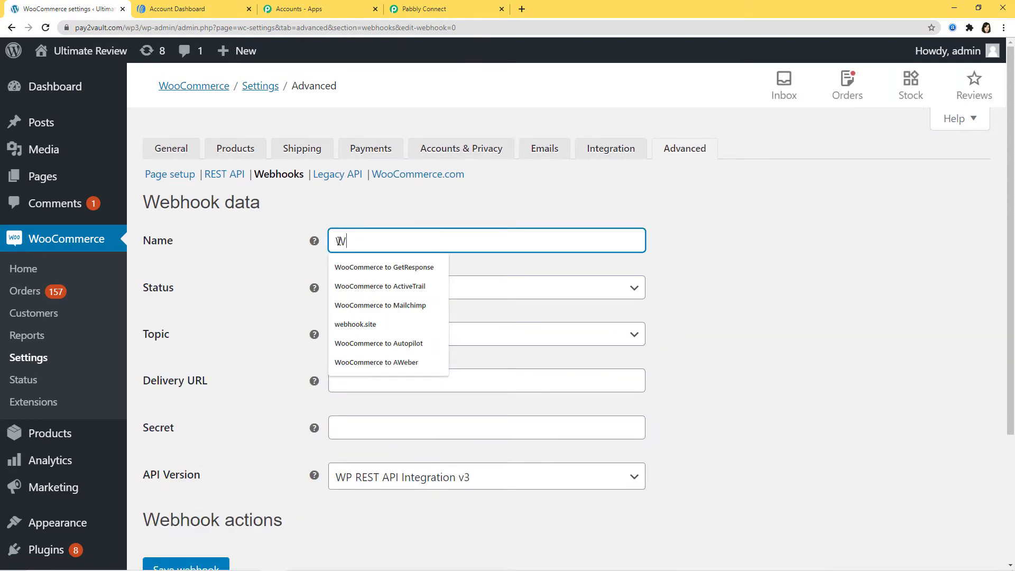
type("ooCommerce to Aweber")
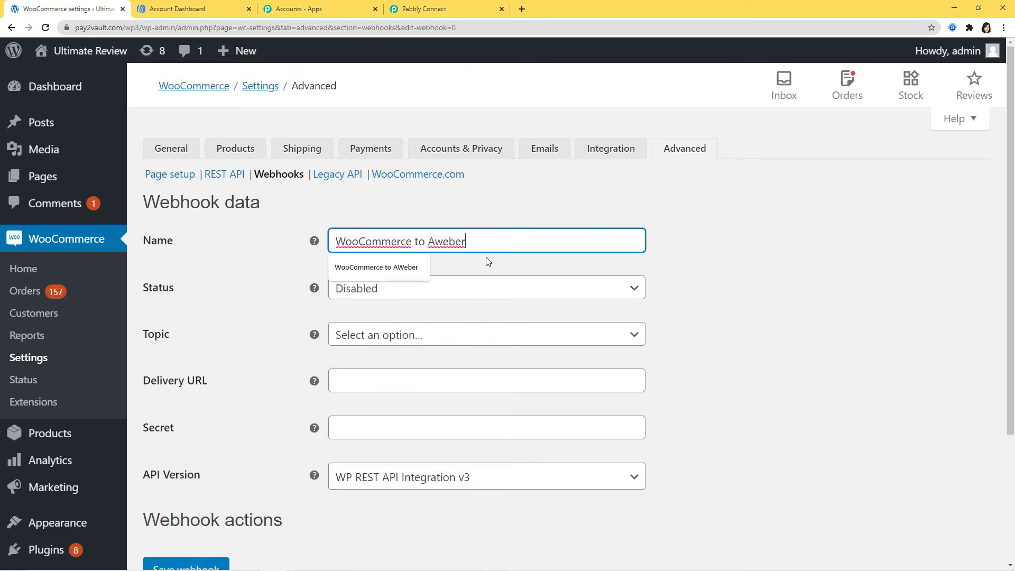
left_click(463, 293)
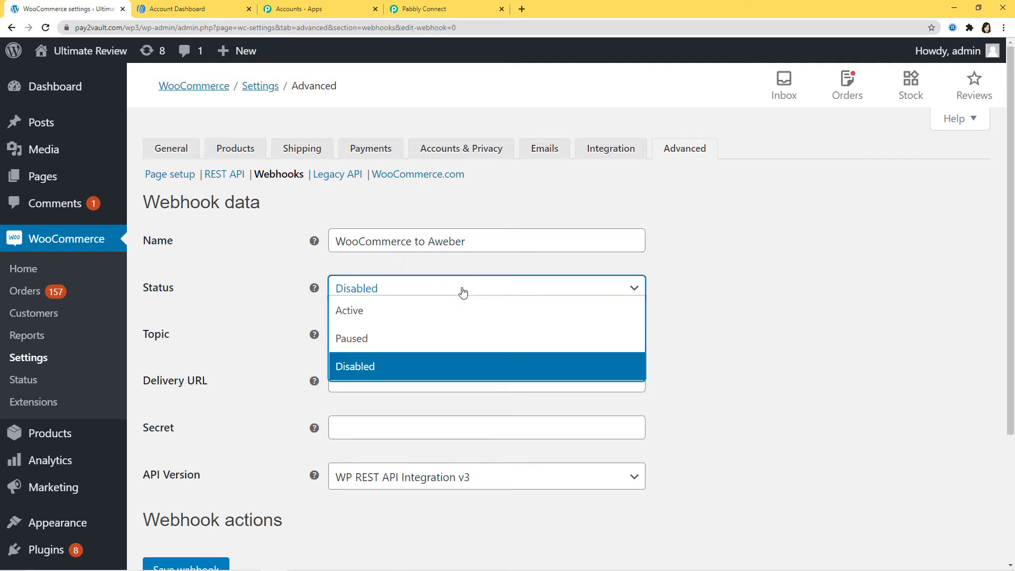
left_click(386, 316)
left_click(424, 337)
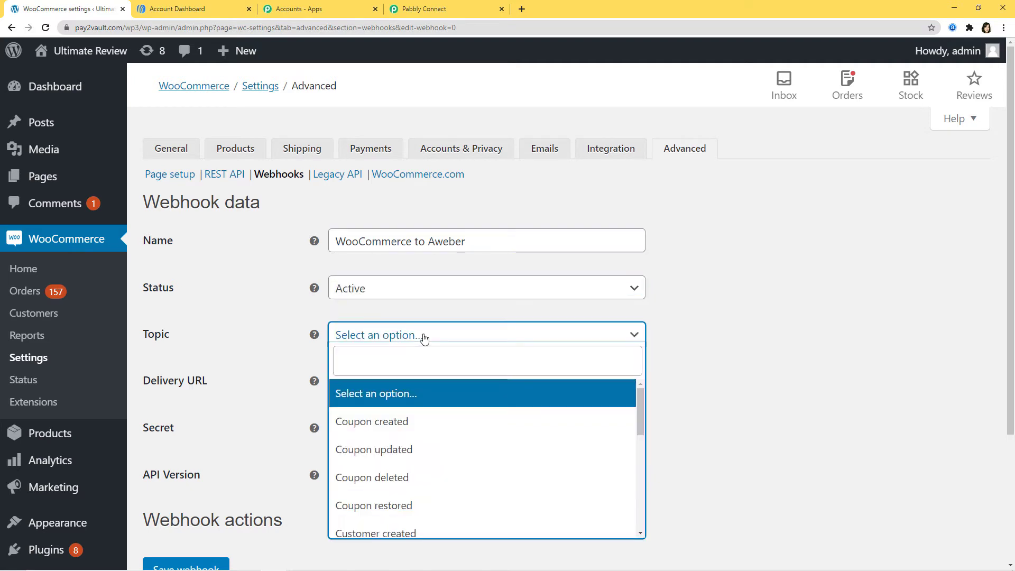
type("order")
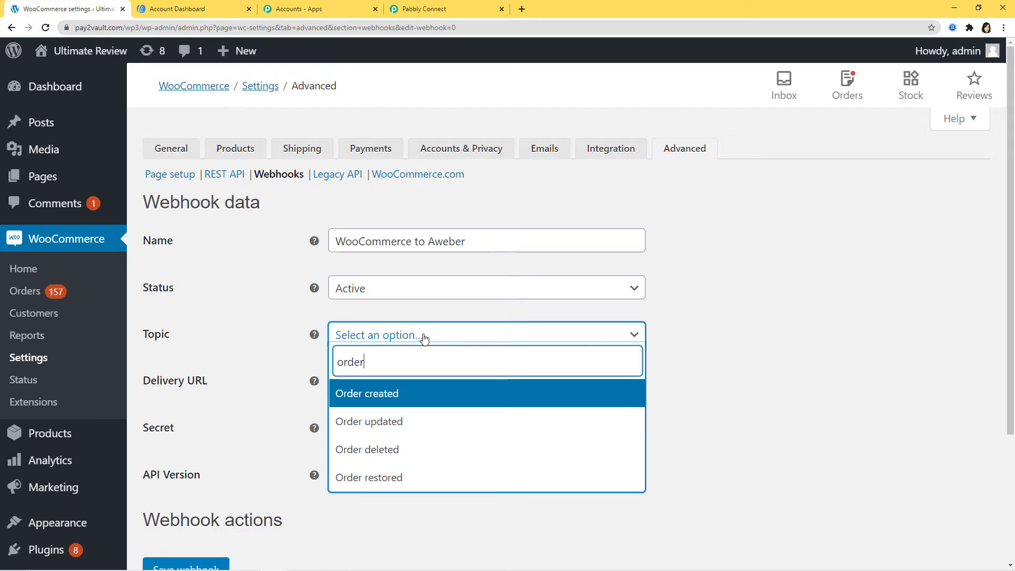
left_click(402, 429)
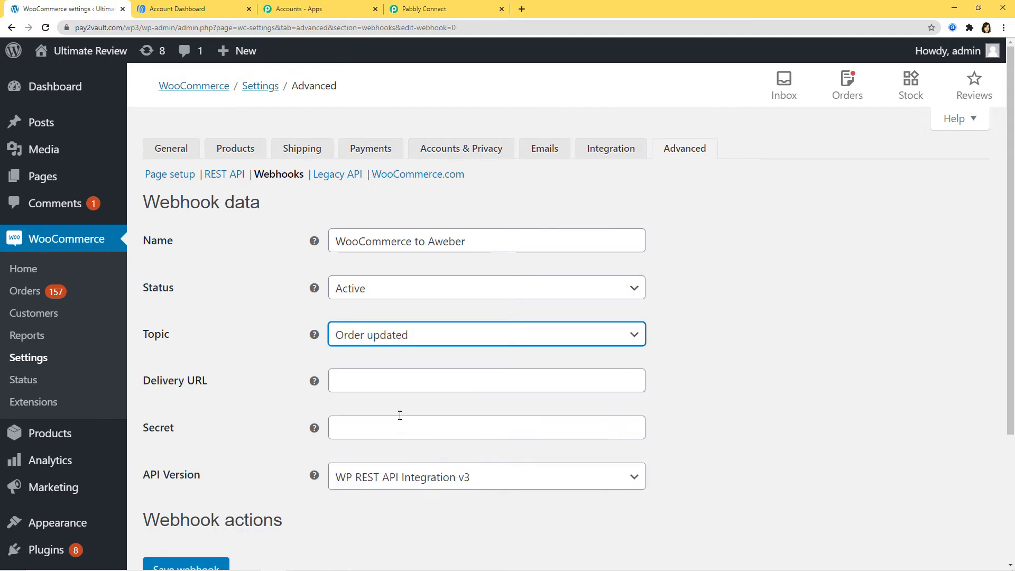
Step: Paste the Pabbly webhook URL as the Delivery URL and save the webhook
left_click(377, 386)
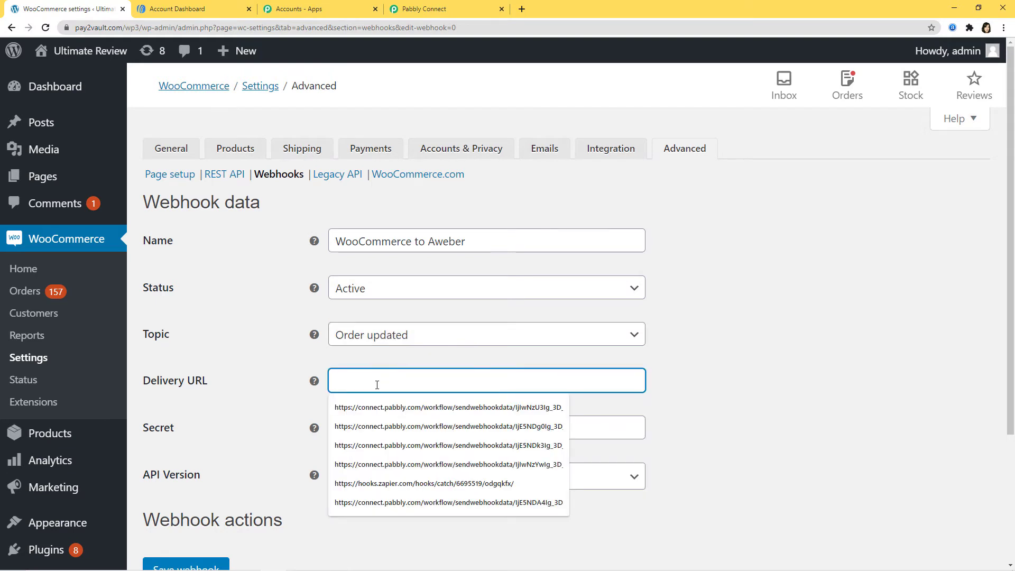
key("ctrl+v")
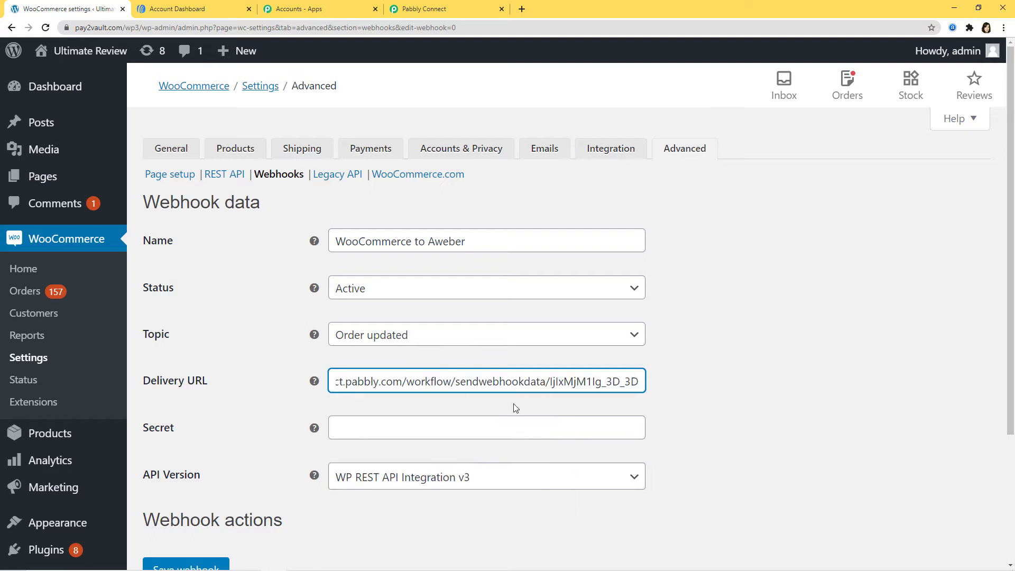
scroll(752, 402, "down", 3)
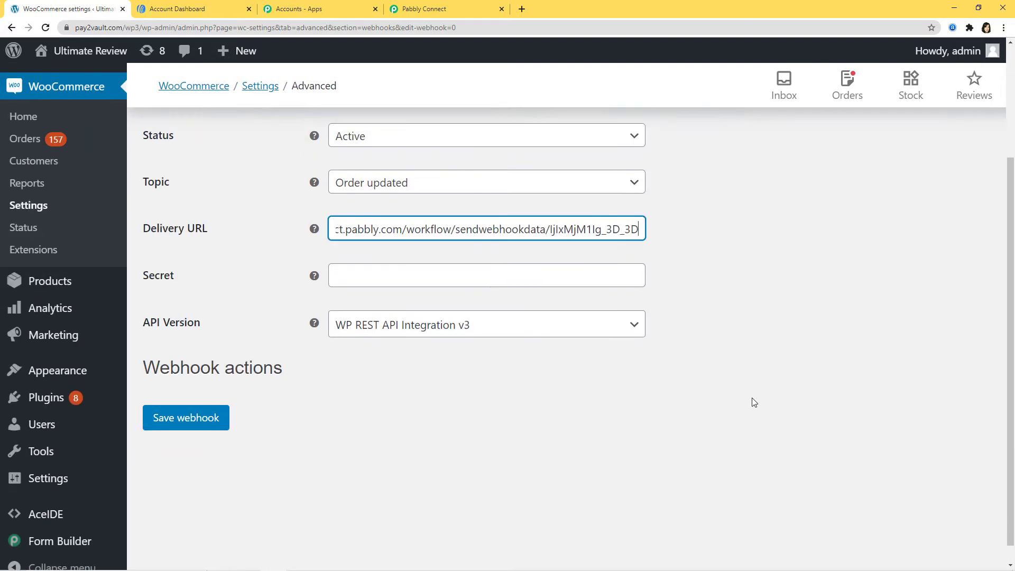
left_click(174, 418)
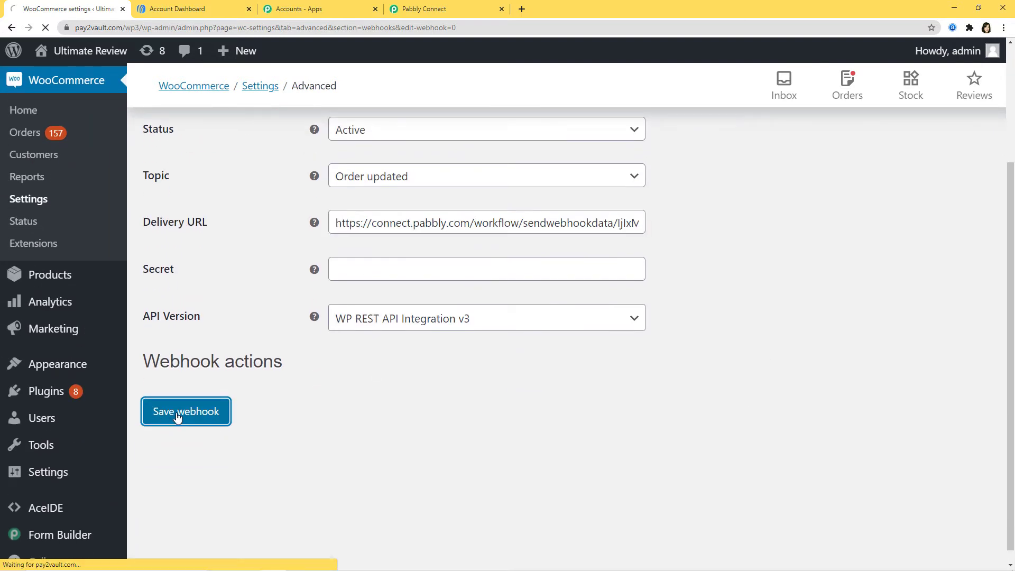
scroll(185, 433, "down", 2)
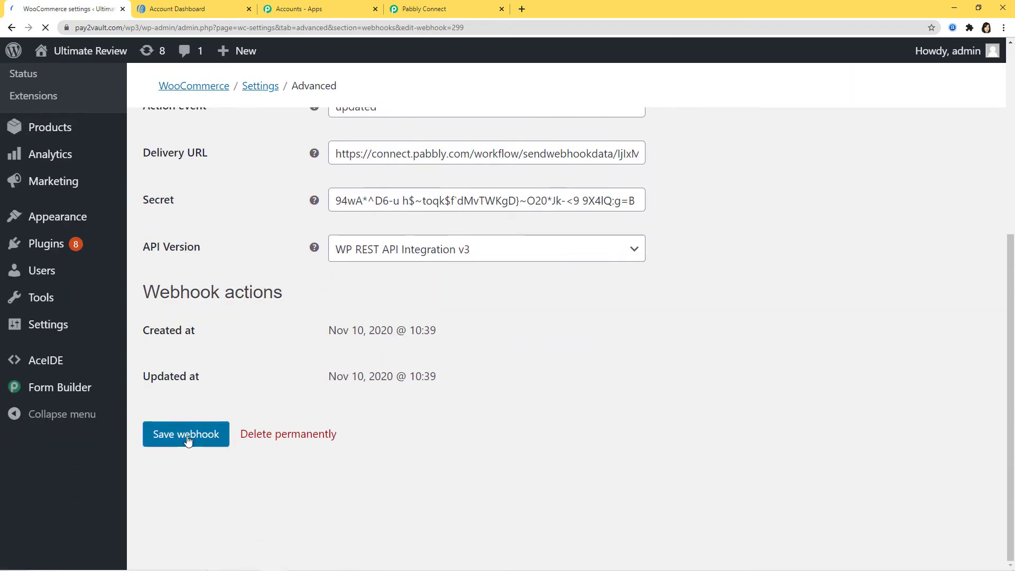
left_click(186, 436)
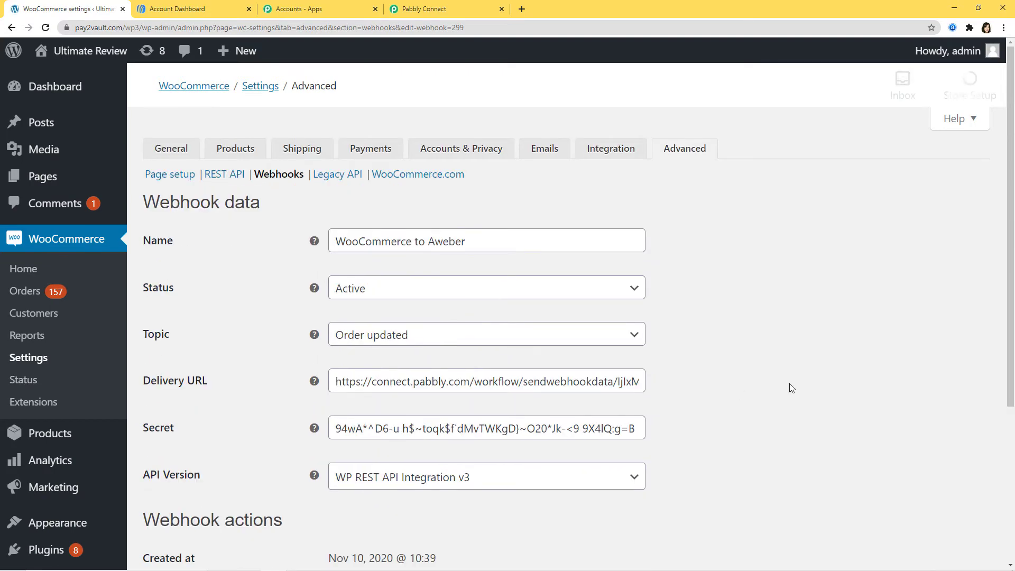
Step: Return to the Pabbly workflow and start Capture Webhook Response on the trigger
left_click(449, 14)
scroll(672, 341, "down", 3)
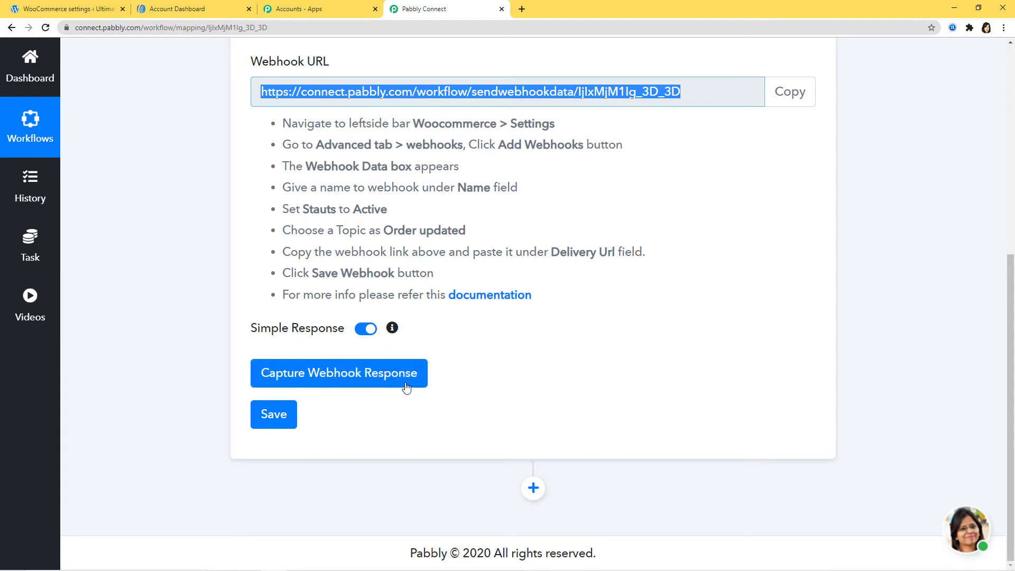
left_click(348, 382)
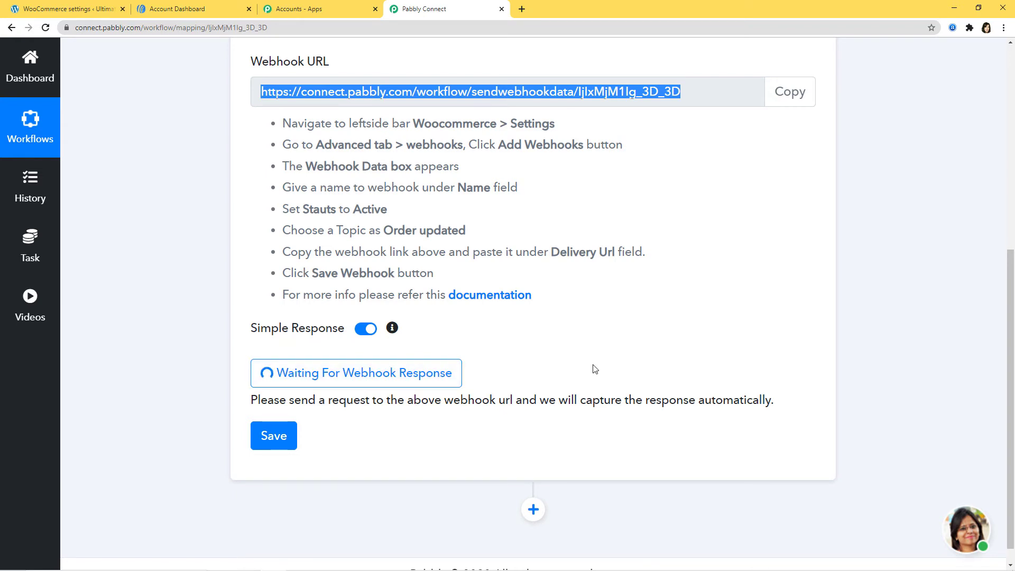
Step: Open an existing WooCommerce order (#867) for editing
left_click(81, 10)
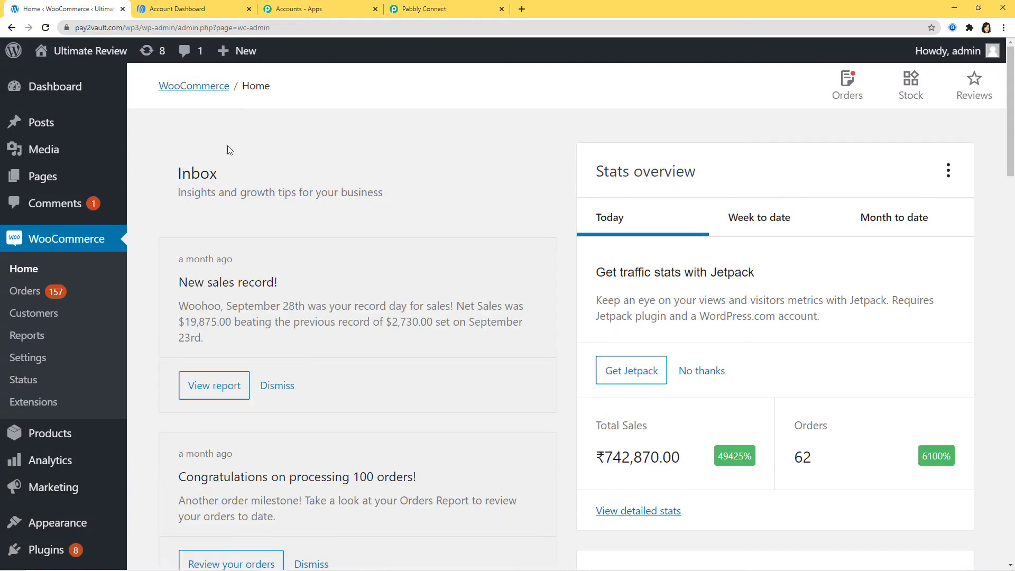
left_click(25, 291)
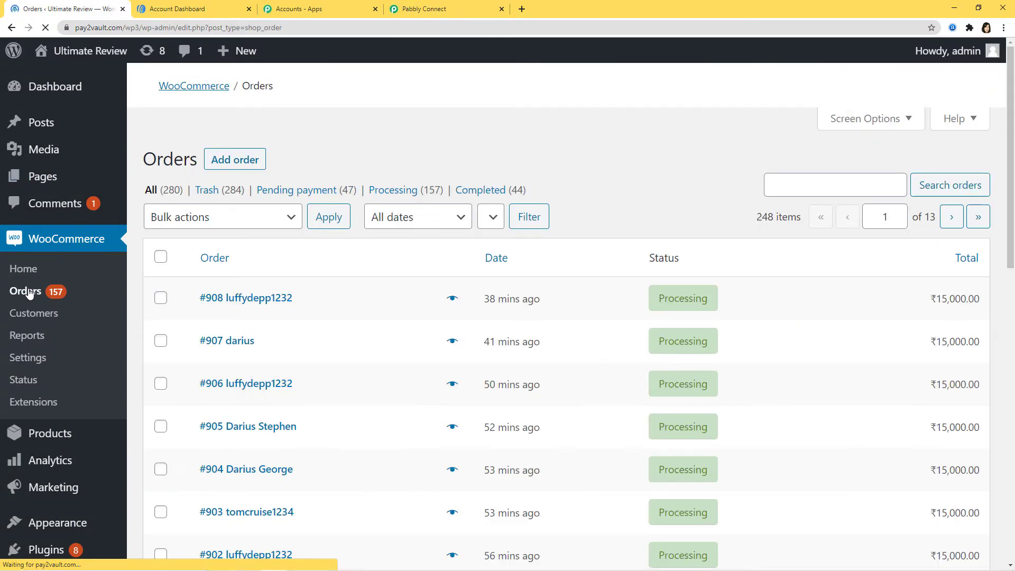
scroll(340, 285, "down", 4)
scroll(340, 287, "down", 8)
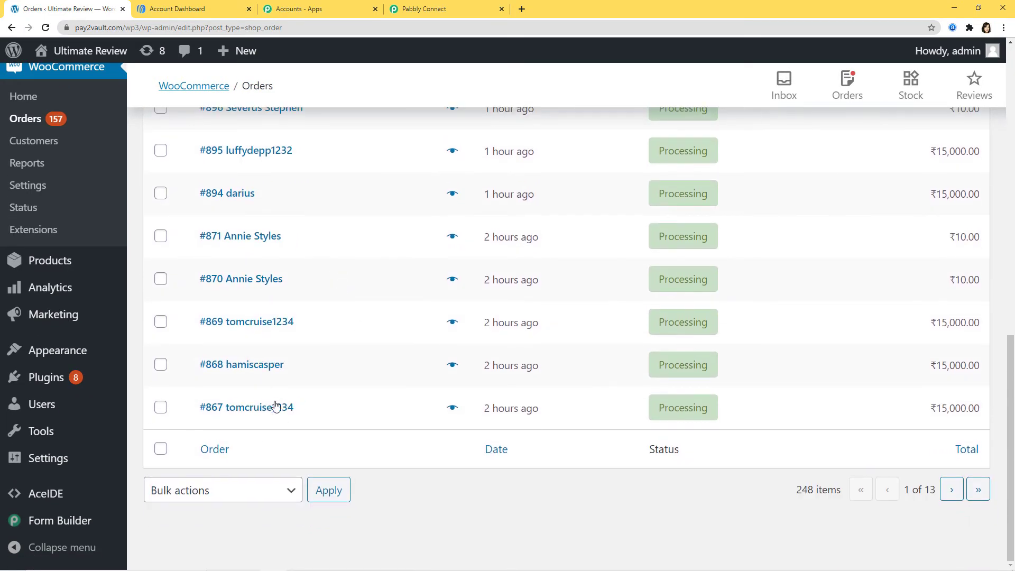
left_click(257, 411)
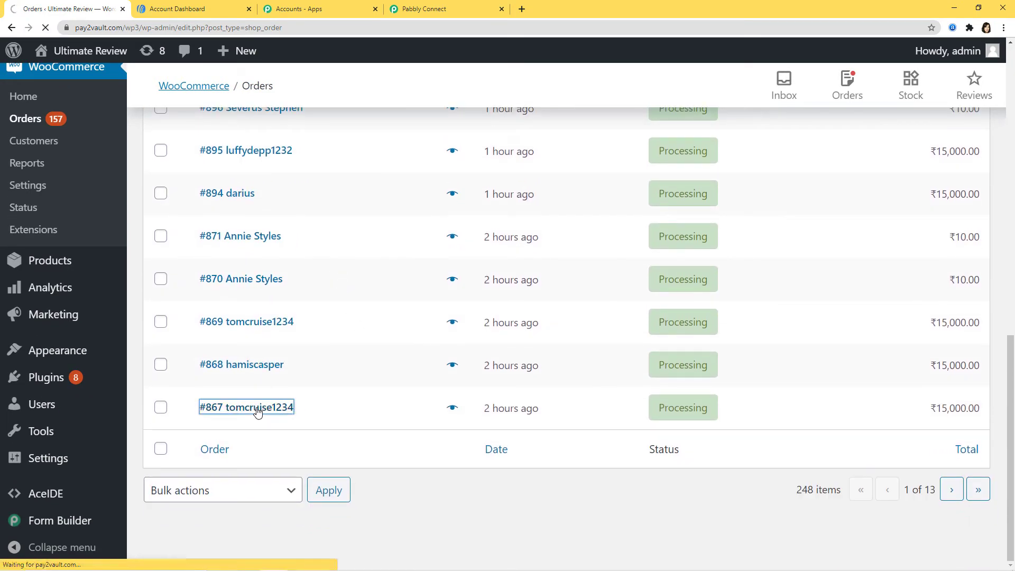
scroll(526, 368, "down", 5)
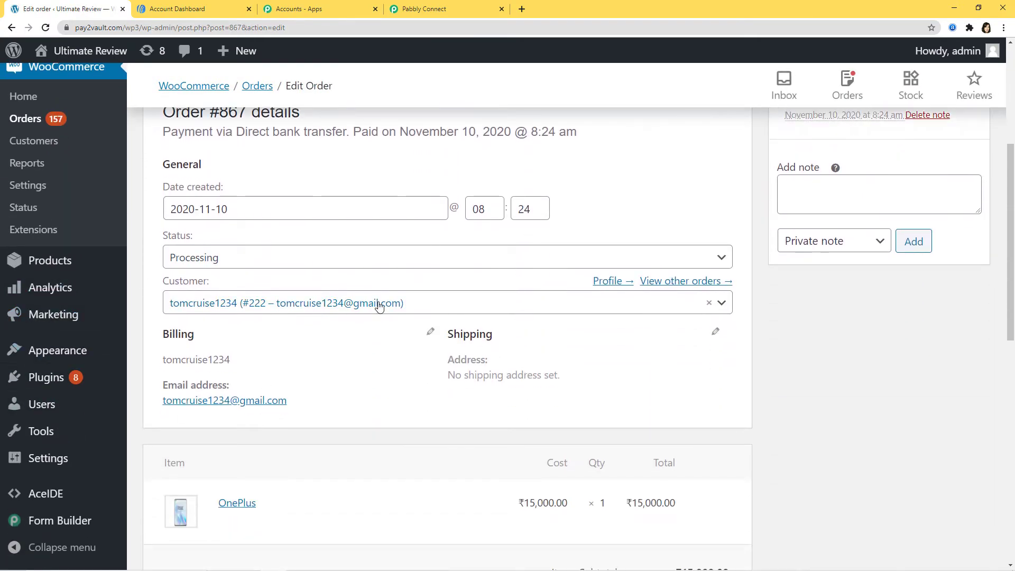
Step: Replace the order's billing first name and last name with new values
left_click(430, 332)
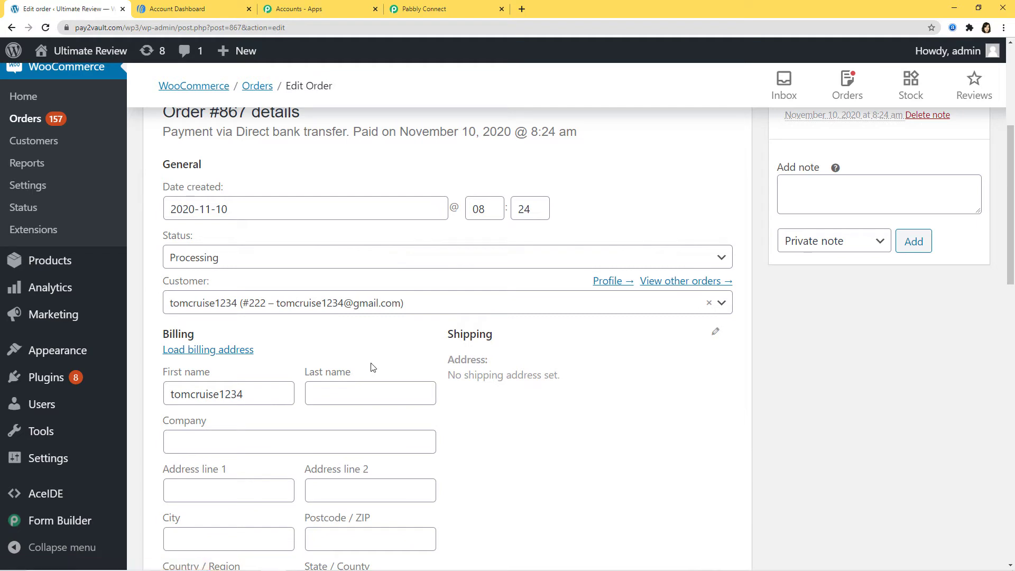
scroll(232, 333, "down", 3)
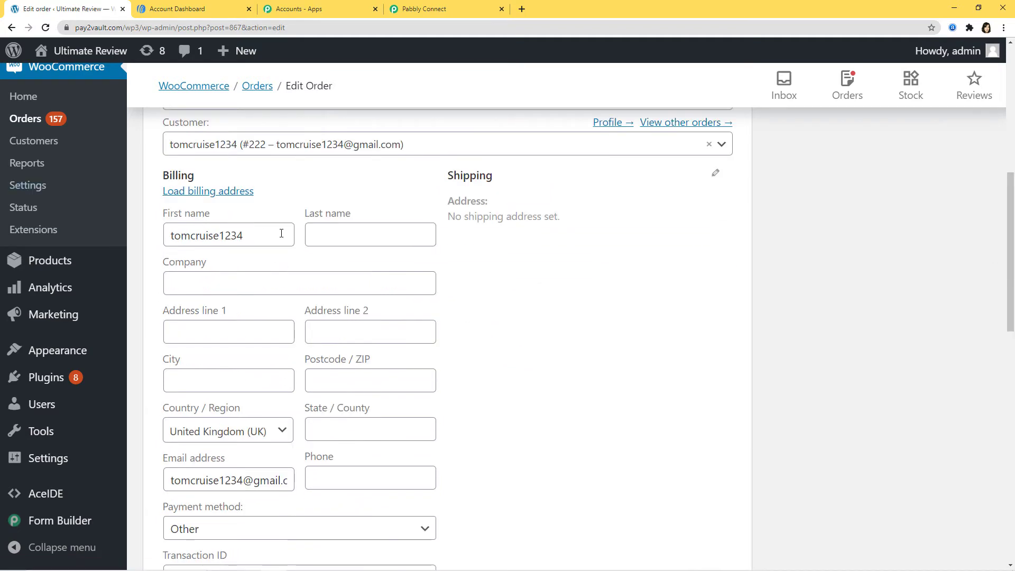
left_click_drag(258, 235, 146, 248)
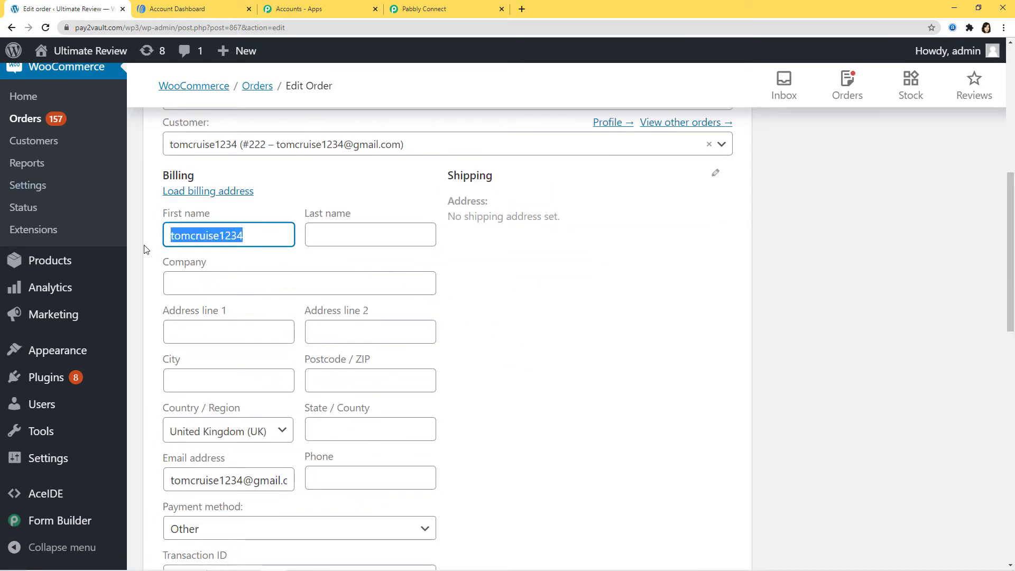
key("BackSpace")
type("T")
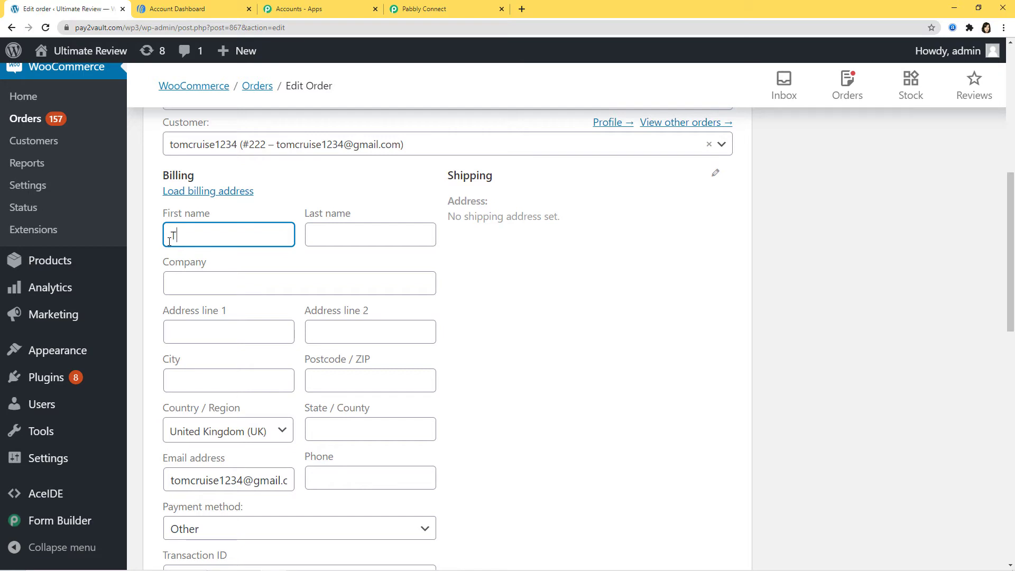
type("om")
left_click(377, 239)
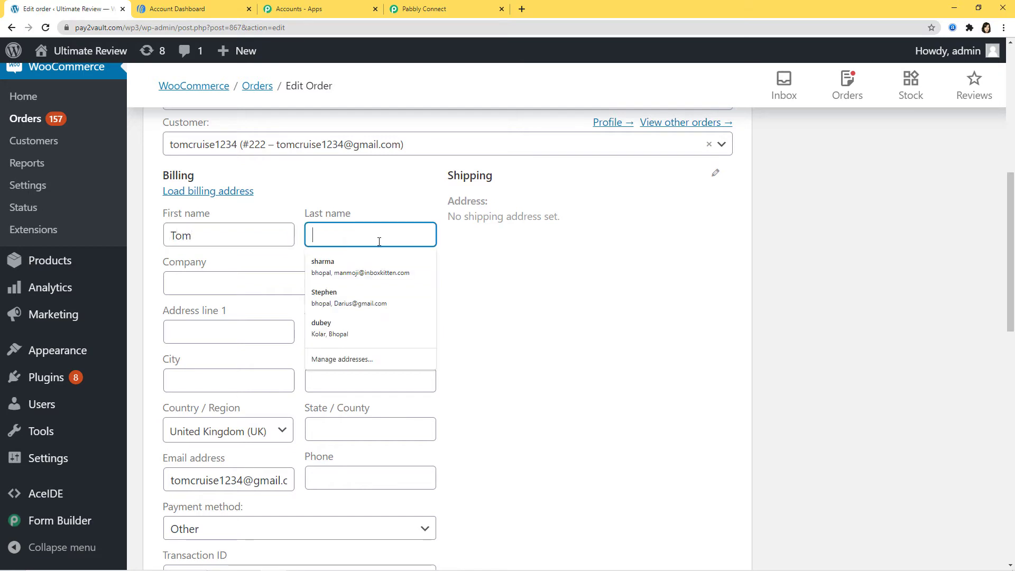
type("Cr")
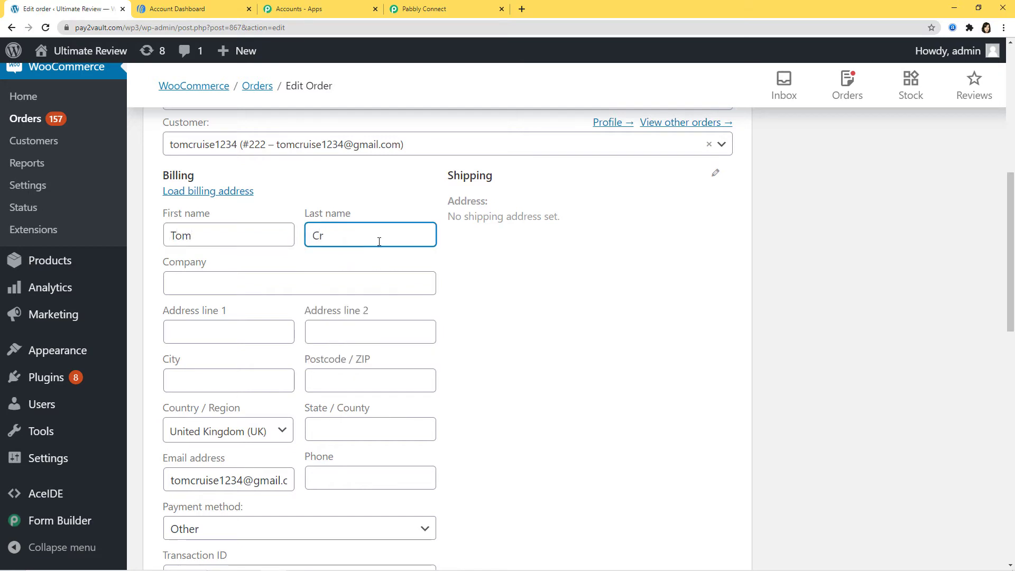
type("uise")
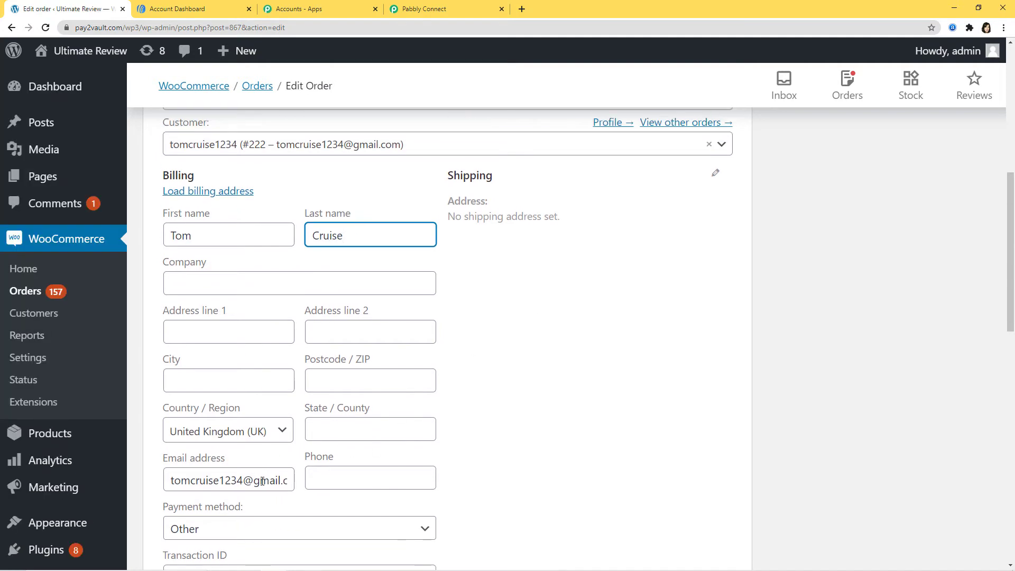
Step: Replace the billing email with a new address and update the order
triple_click(259, 482)
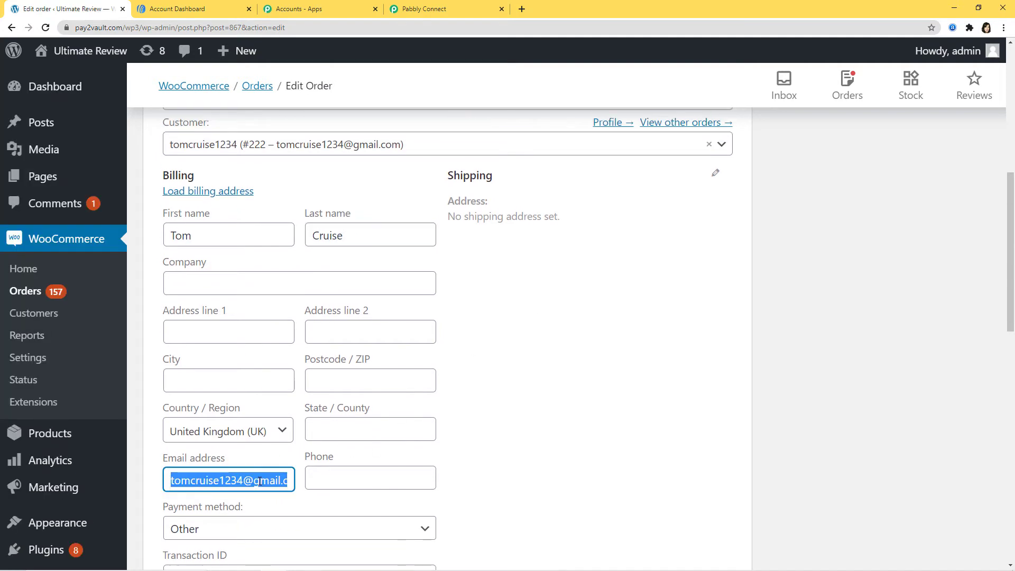
scroll(259, 376, "down", 2)
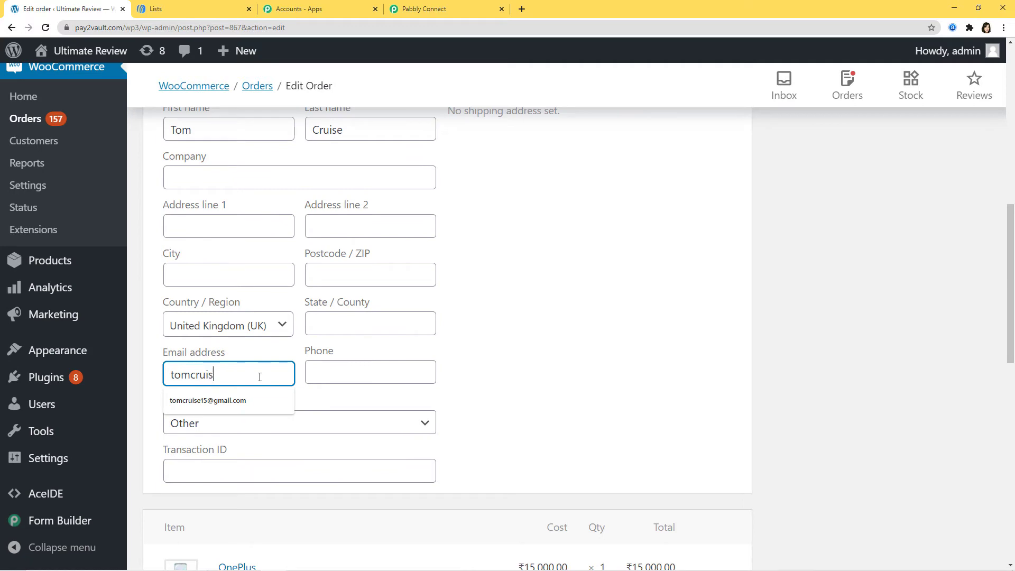
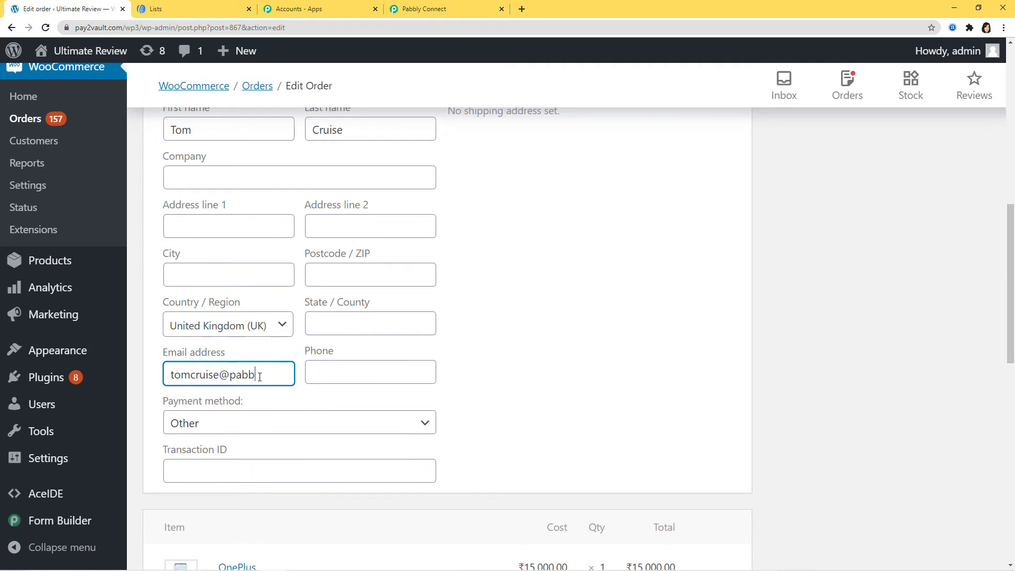
scroll(658, 346, "up", 10)
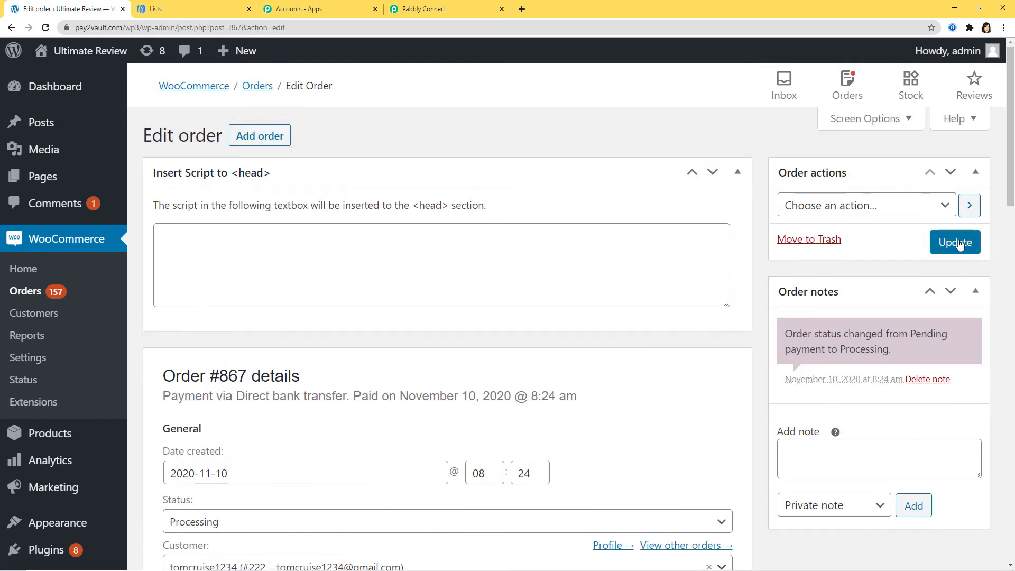
left_click(957, 244)
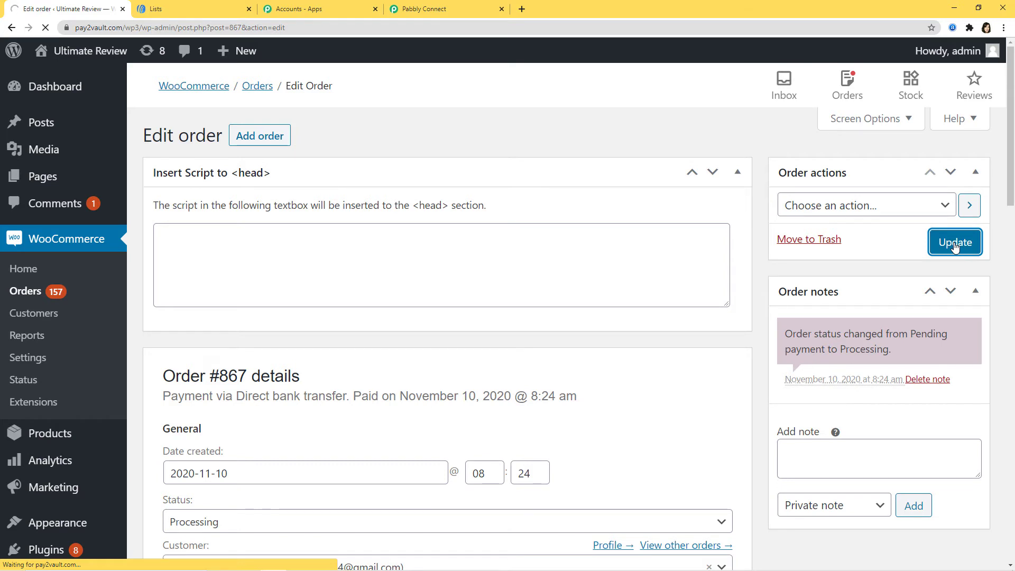
scroll(518, 326, "down", 6)
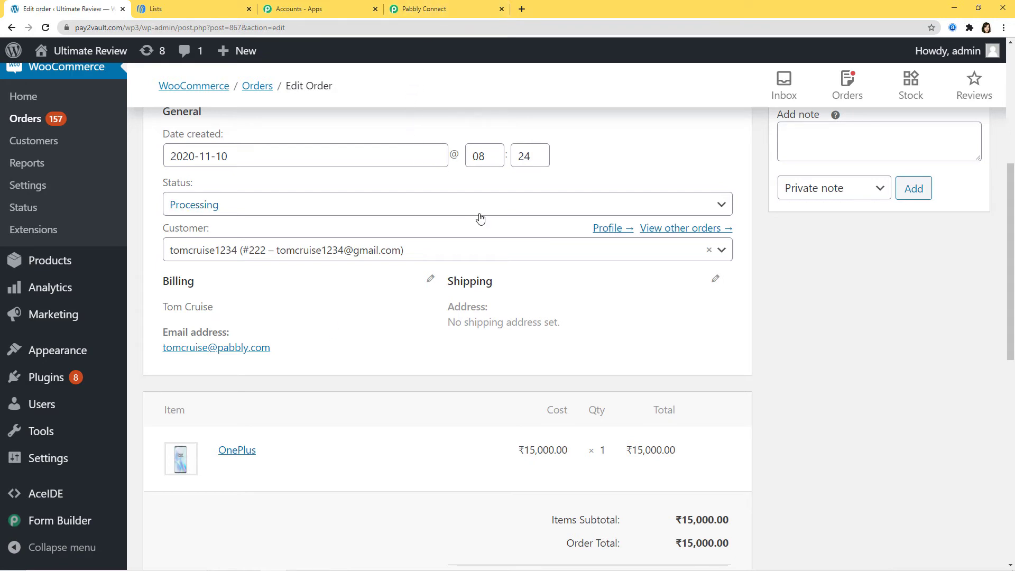
Step: Review the captured order data (billing country GB, new email) in Pabbly and save it
left_click(438, 13)
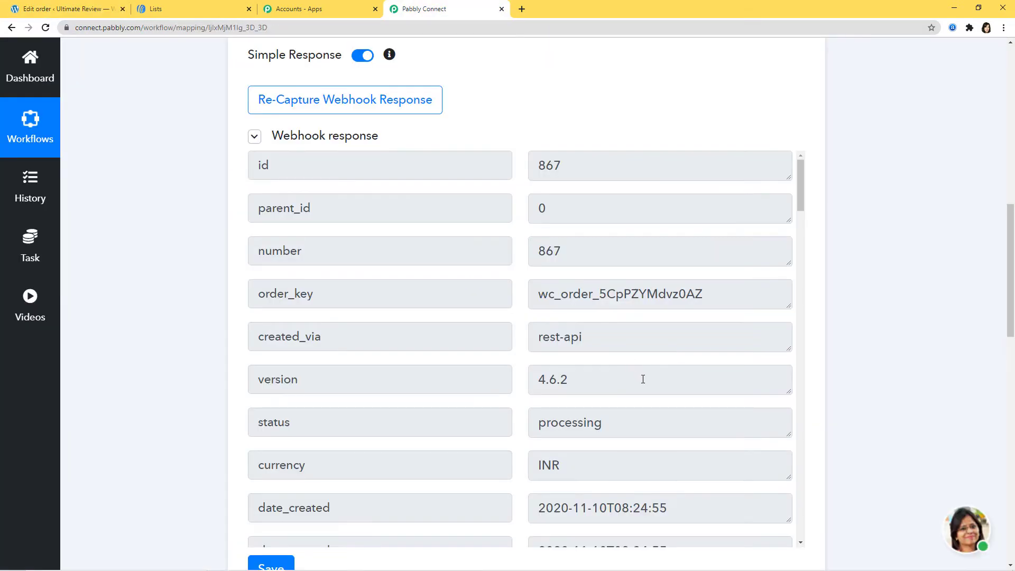
scroll(641, 378, "down", 15)
scroll(538, 336, "down", 5)
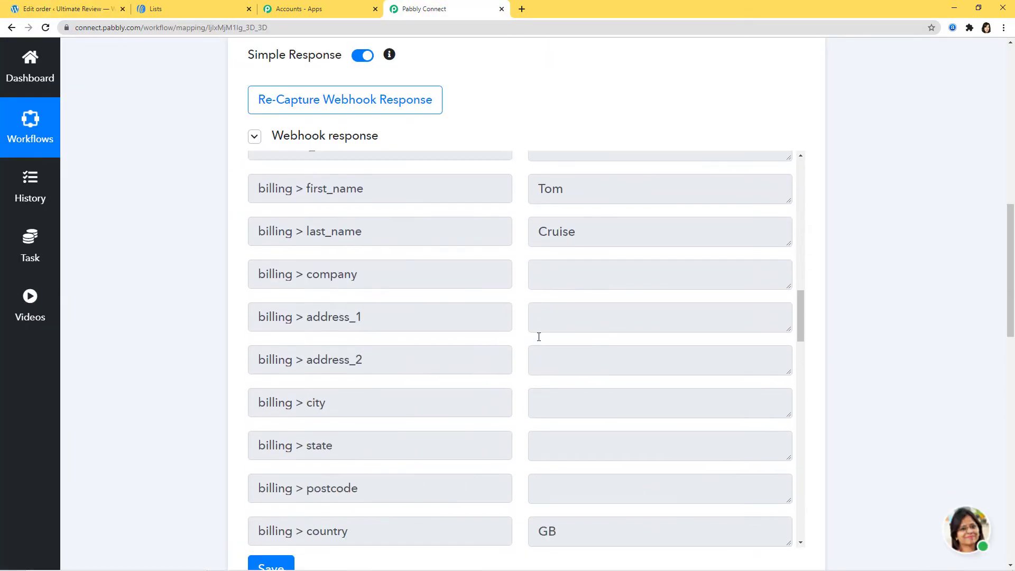
scroll(539, 331, "up", 2)
scroll(587, 343, "down", 8)
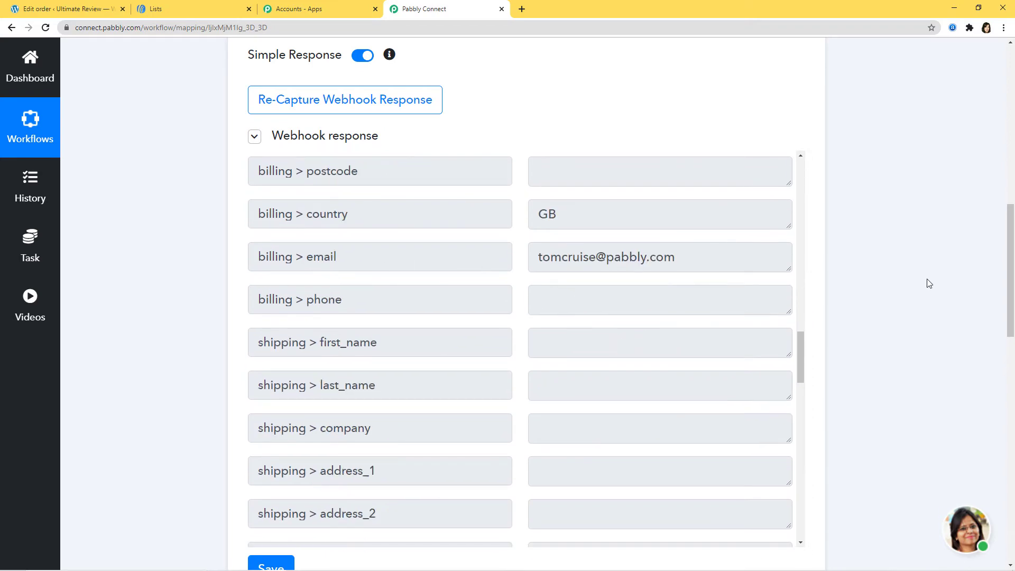
scroll(926, 283, "down", 2)
left_click(285, 468)
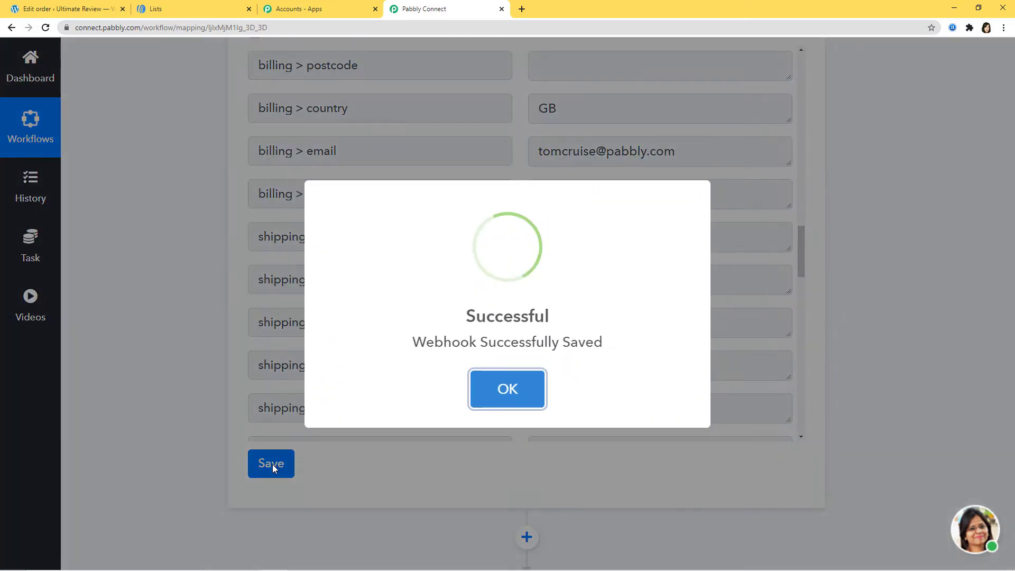
left_click(507, 387)
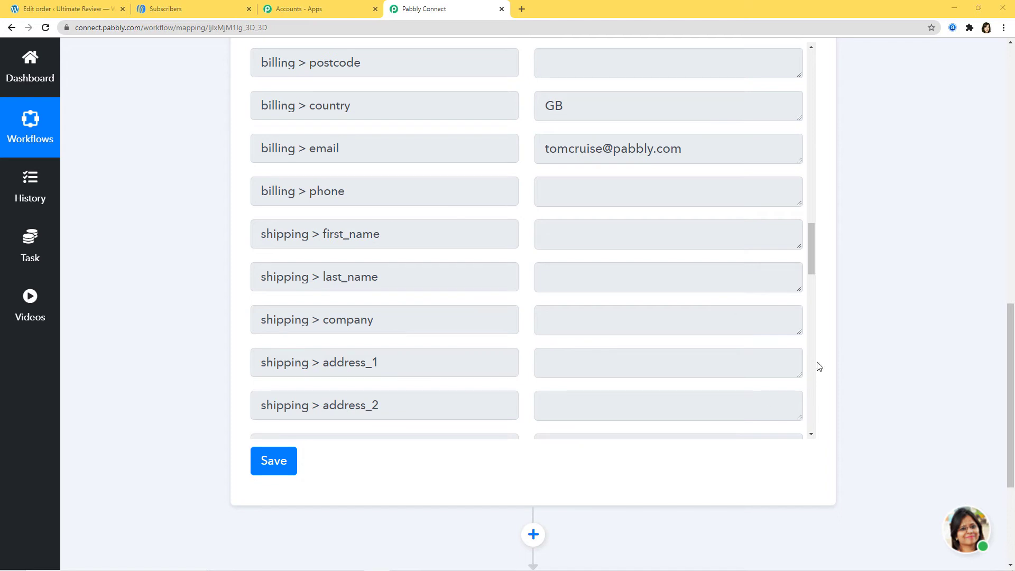
Step: Add an action step to the workflow using the Aweber app
left_click(533, 535)
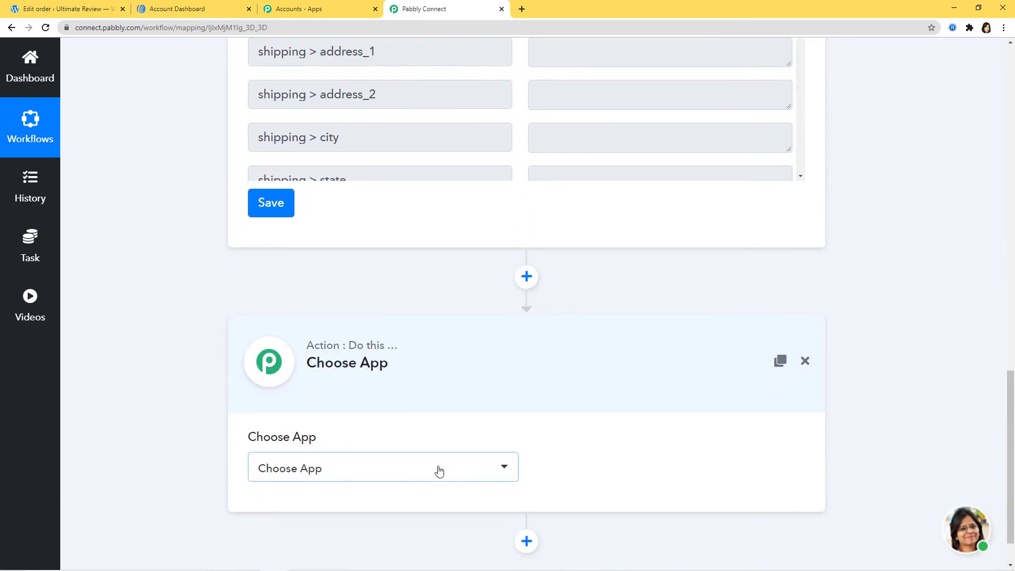
left_click(439, 471)
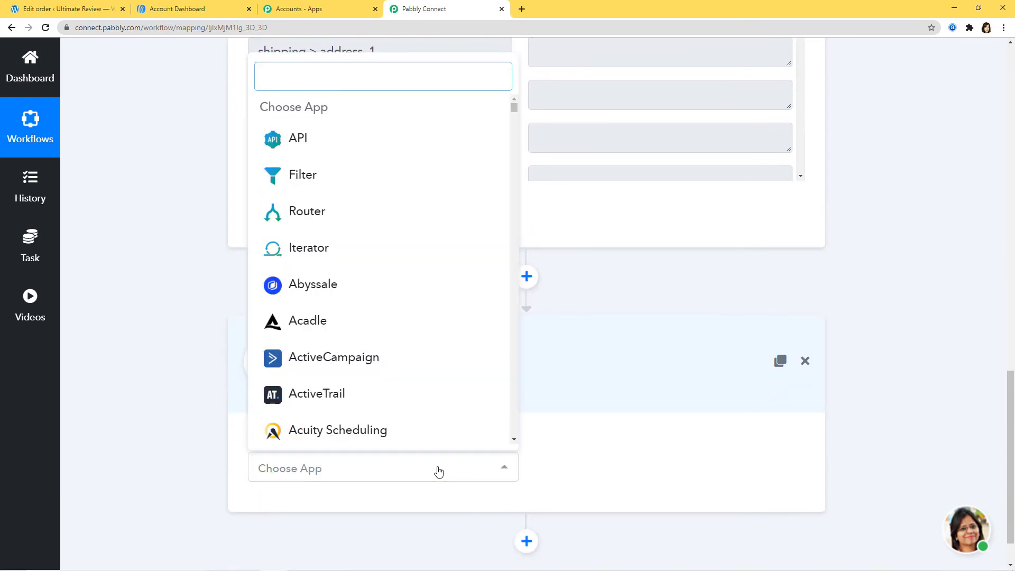
type("aweber")
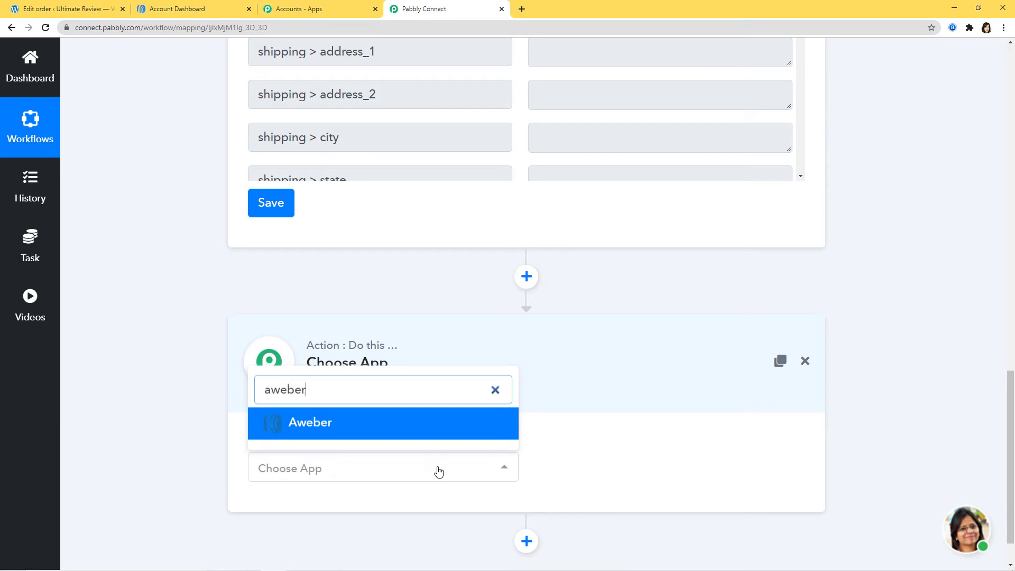
left_click(431, 436)
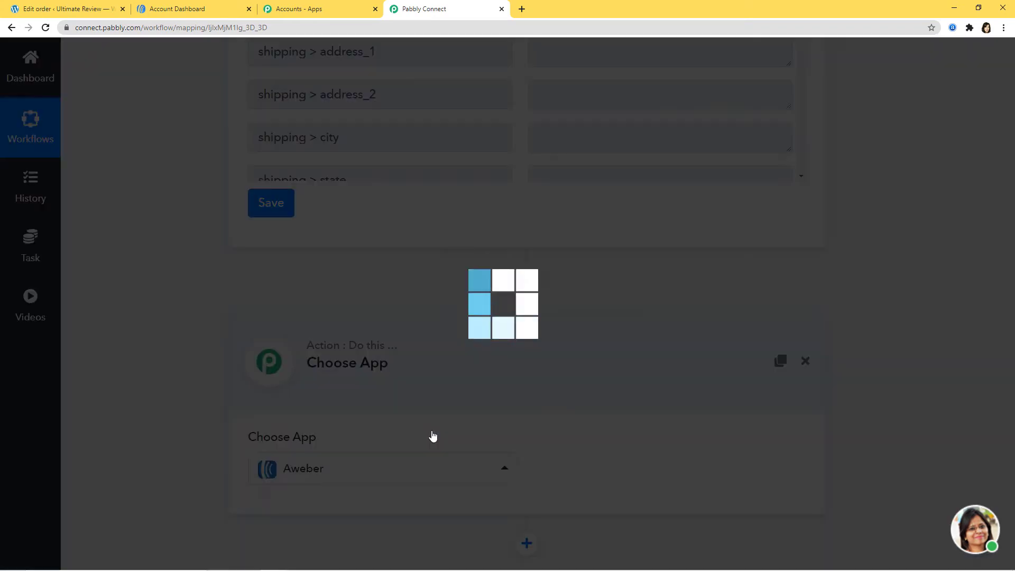
Step: Choose Add Subscriber as the Aweber method and begin a new Aweber connection
left_click(668, 467)
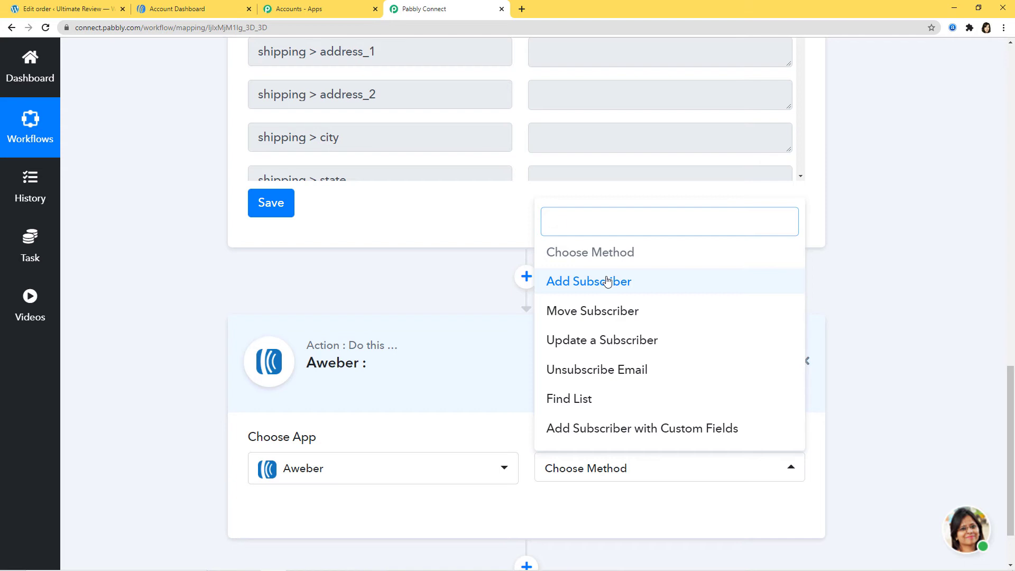
left_click(573, 283)
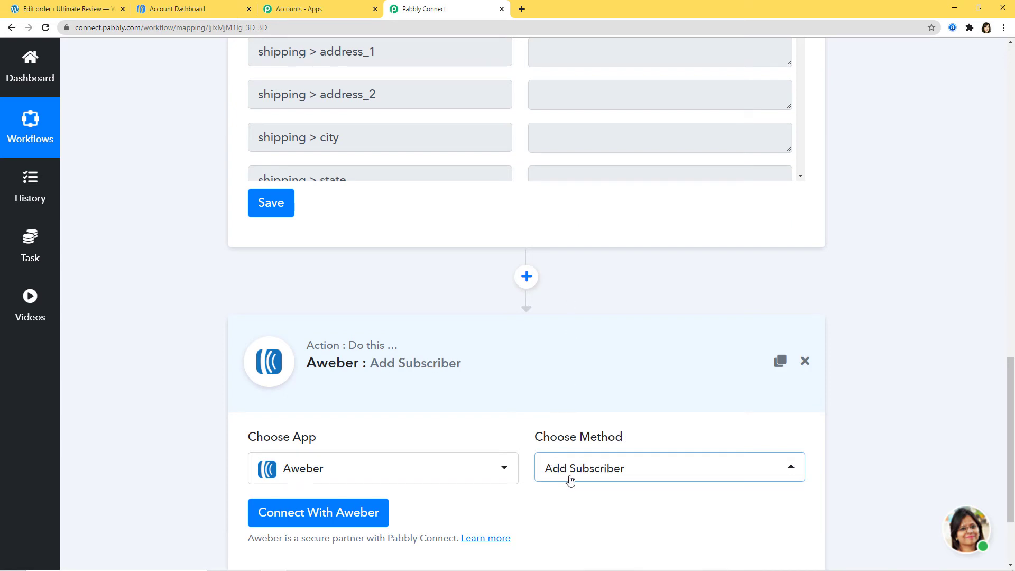
scroll(571, 528, "down", 2)
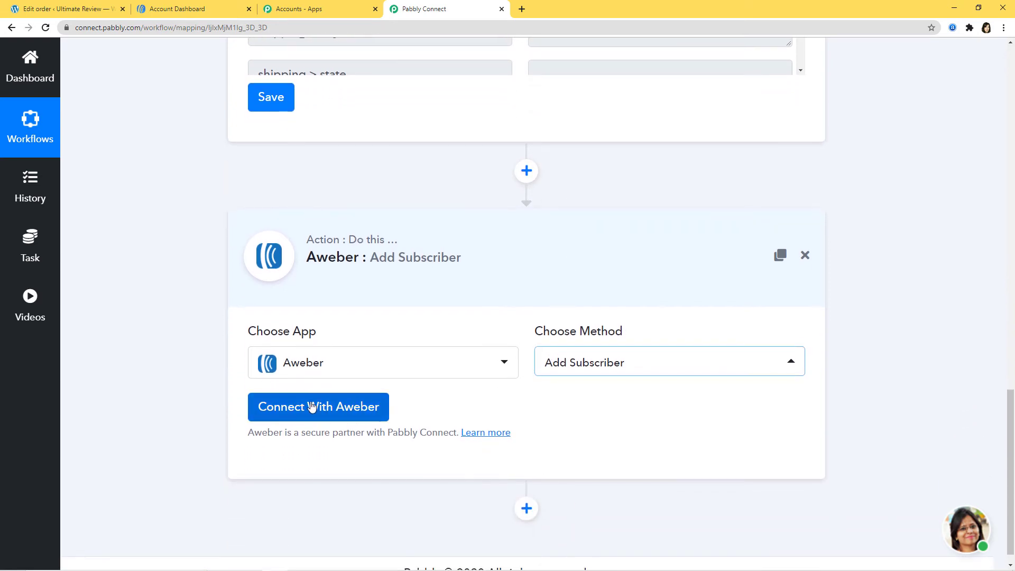
left_click(357, 410)
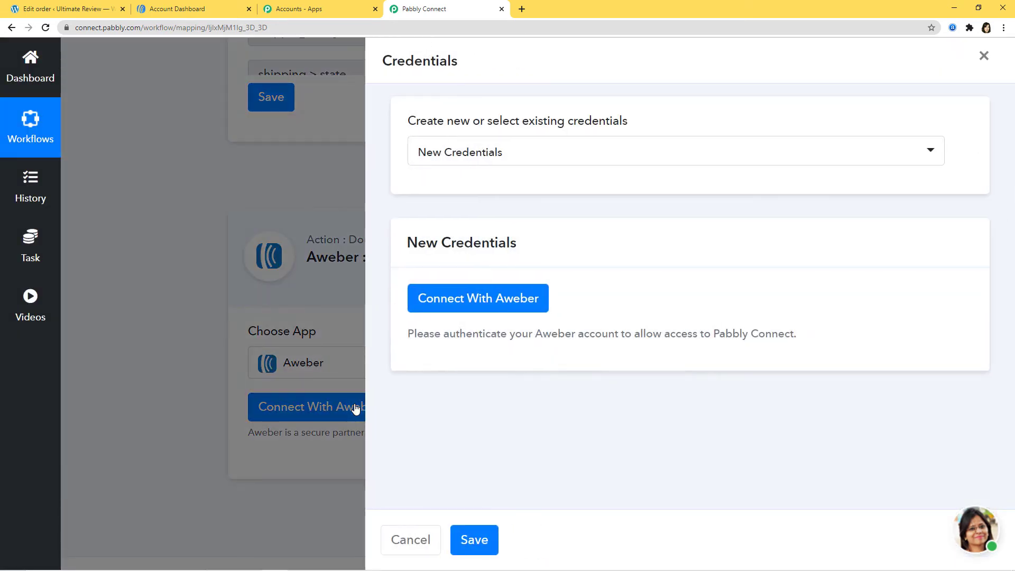
left_click(504, 304)
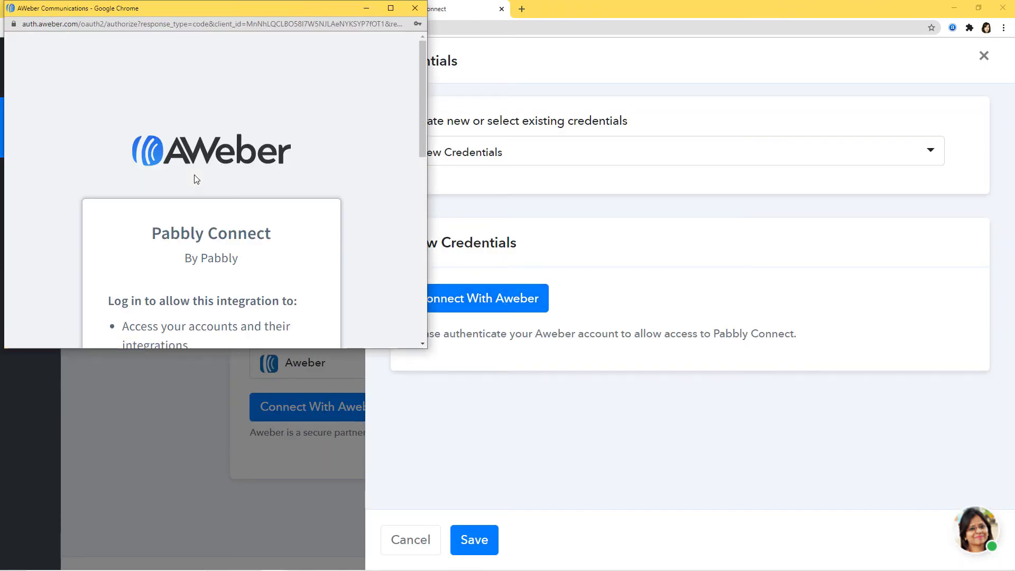
scroll(197, 183, "down", 8)
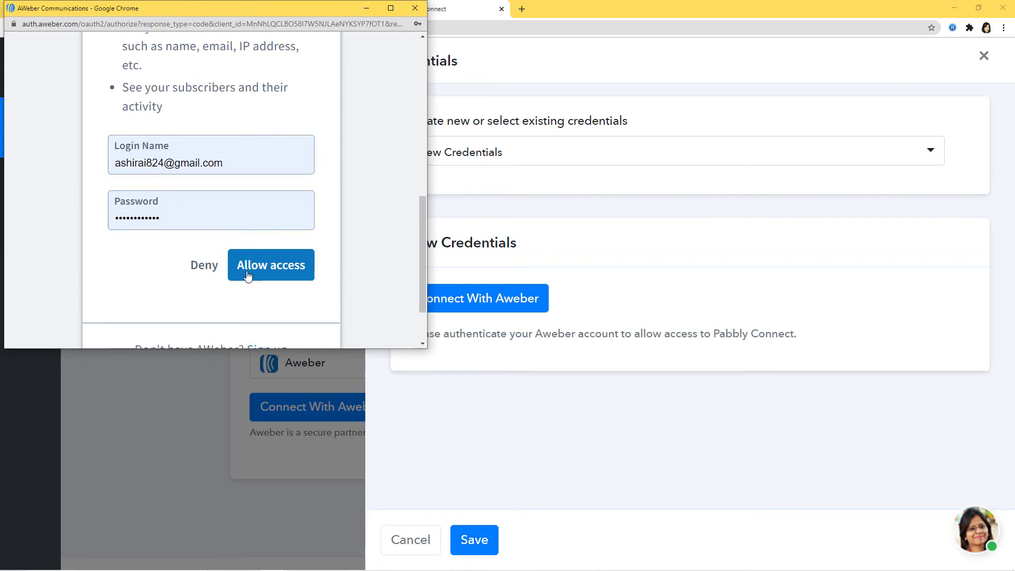
left_click(270, 268)
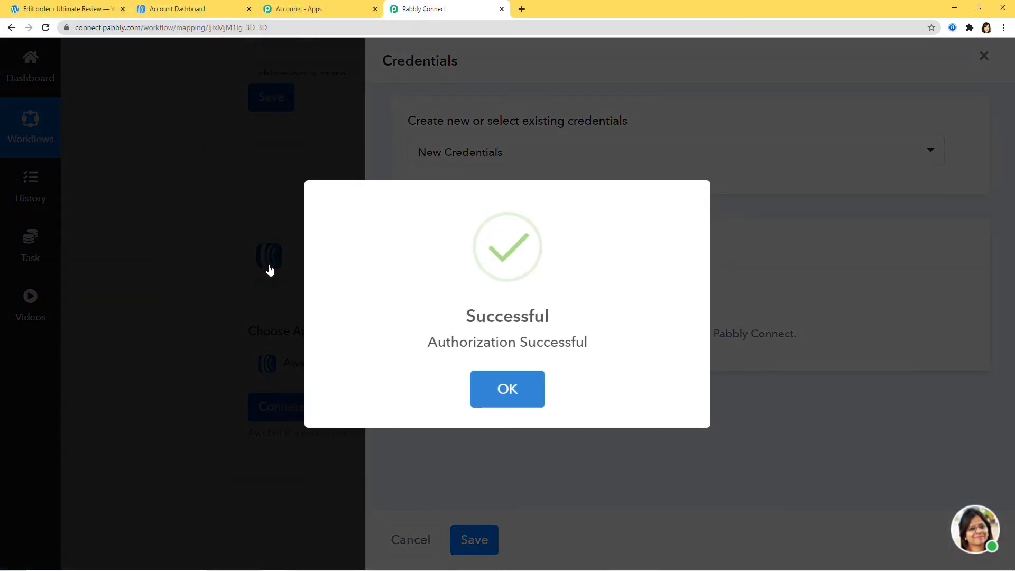
left_click(516, 401)
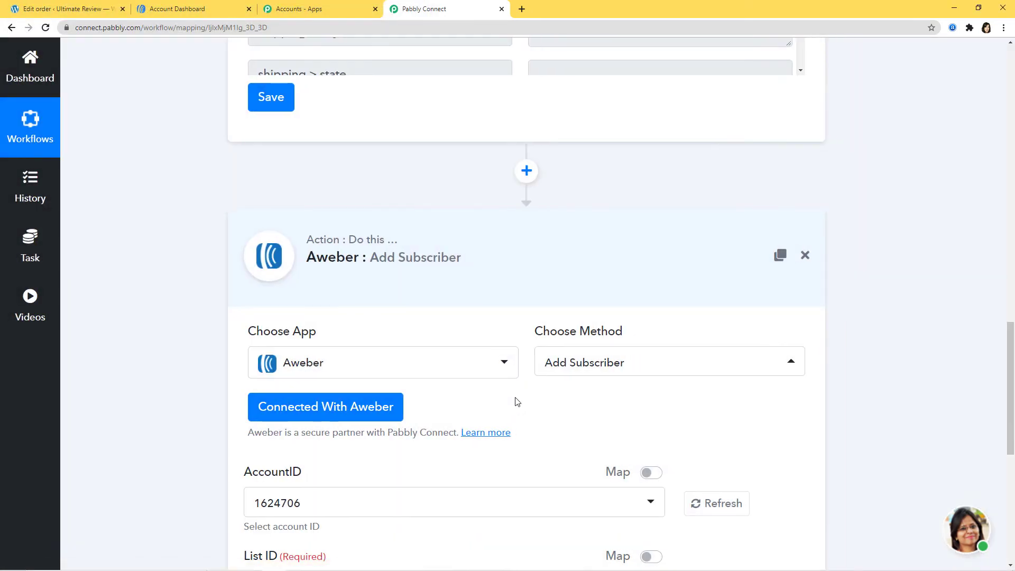
scroll(801, 297, "down", 8)
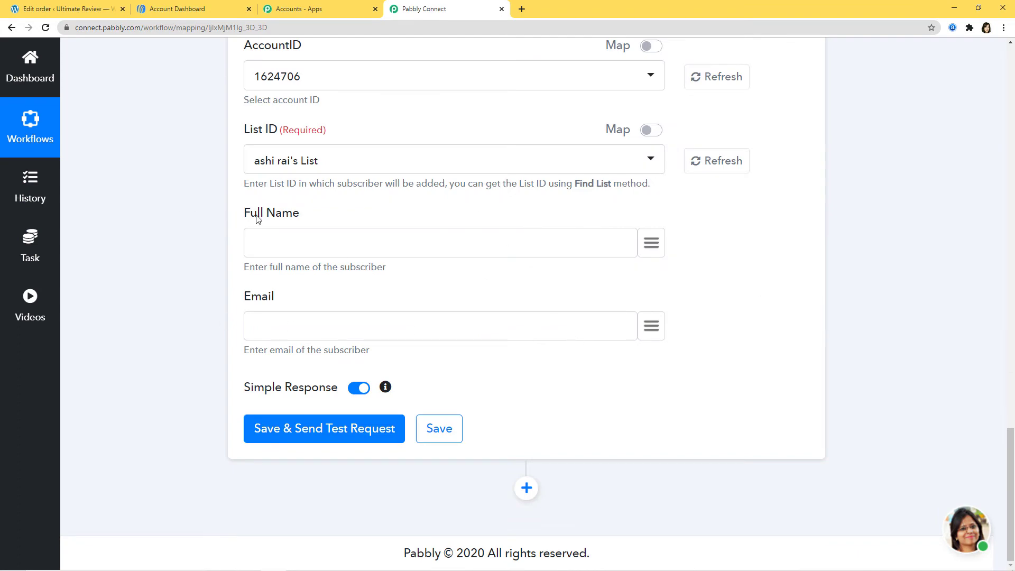
scroll(969, 391, "up", 15)
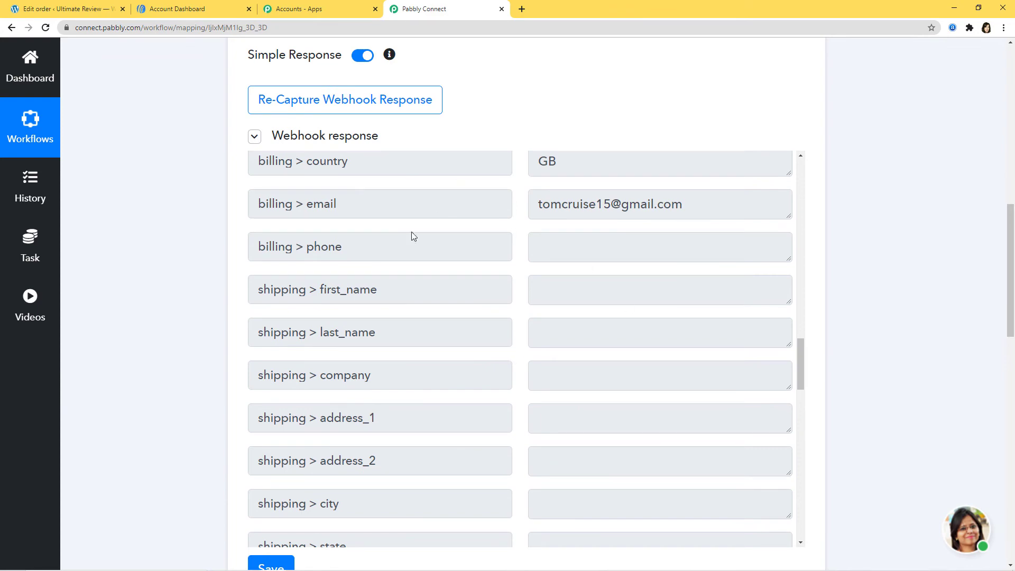
scroll(664, 356, "down", 15)
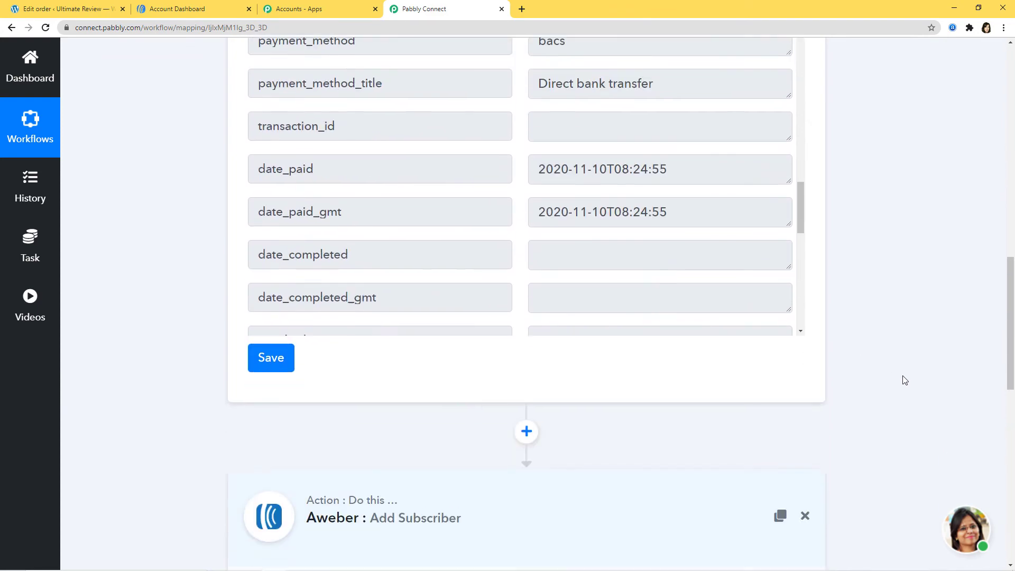
scroll(587, 399, "down", 6)
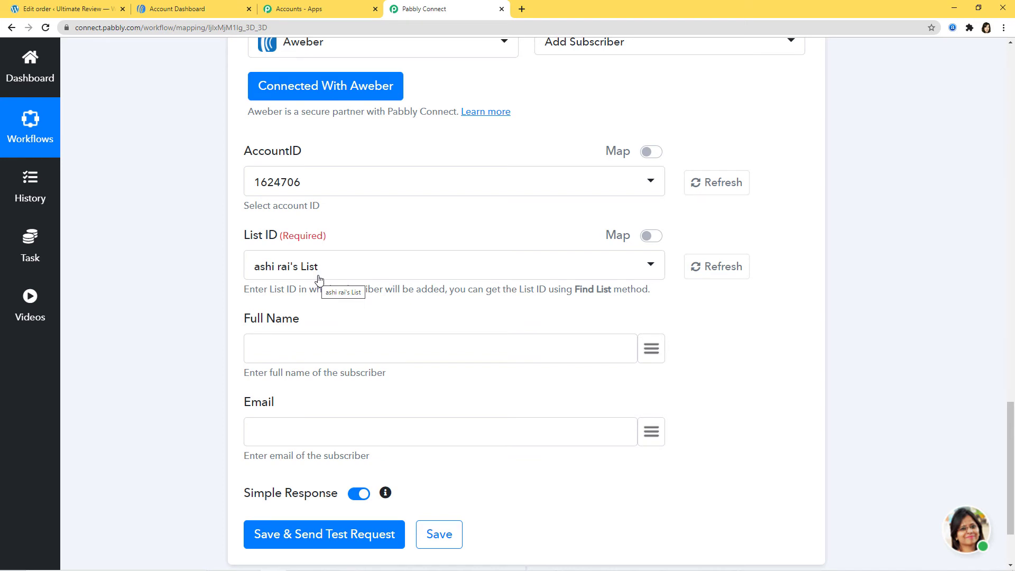
left_click(194, 16)
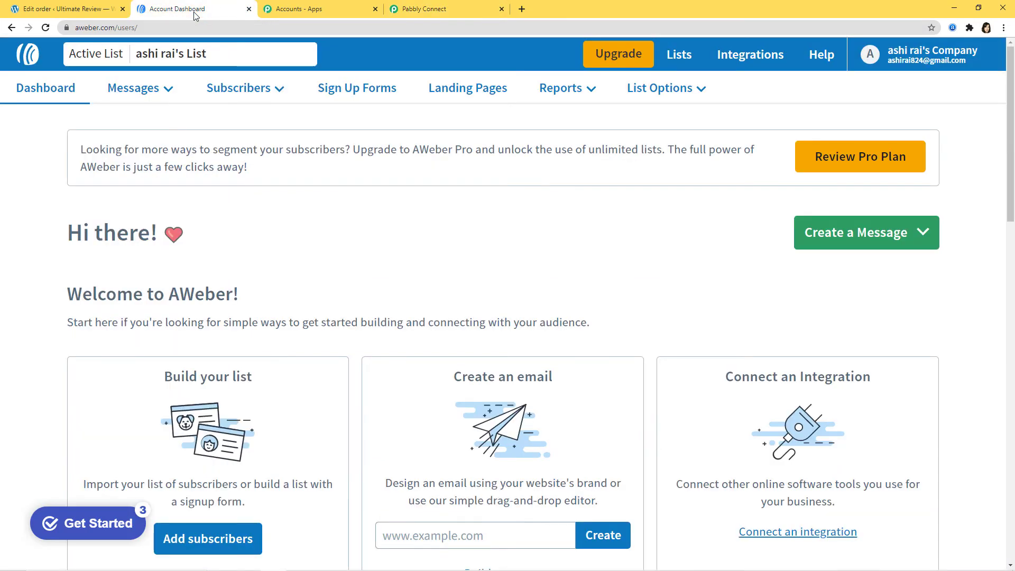
left_click(676, 61)
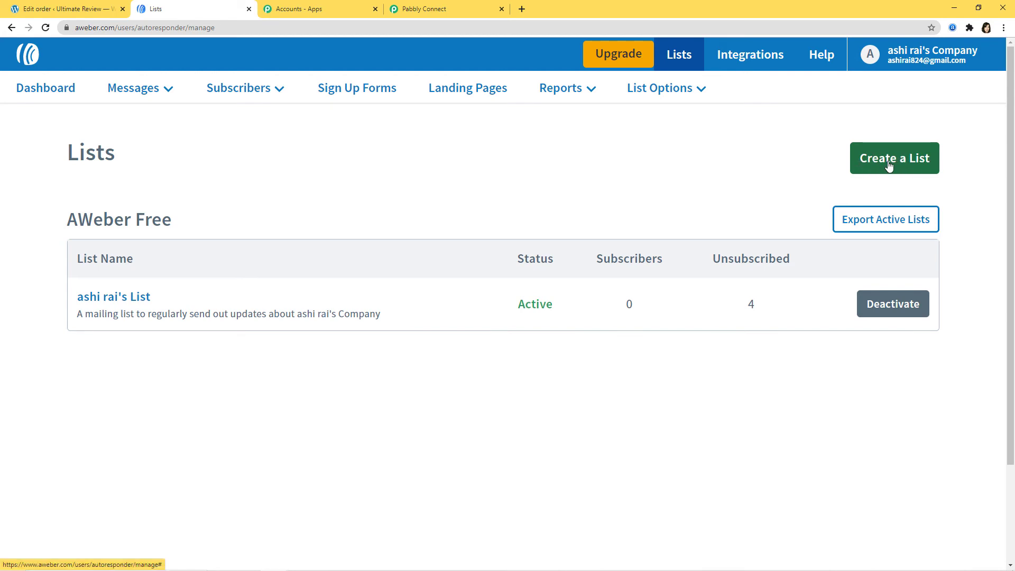
left_click(430, 9)
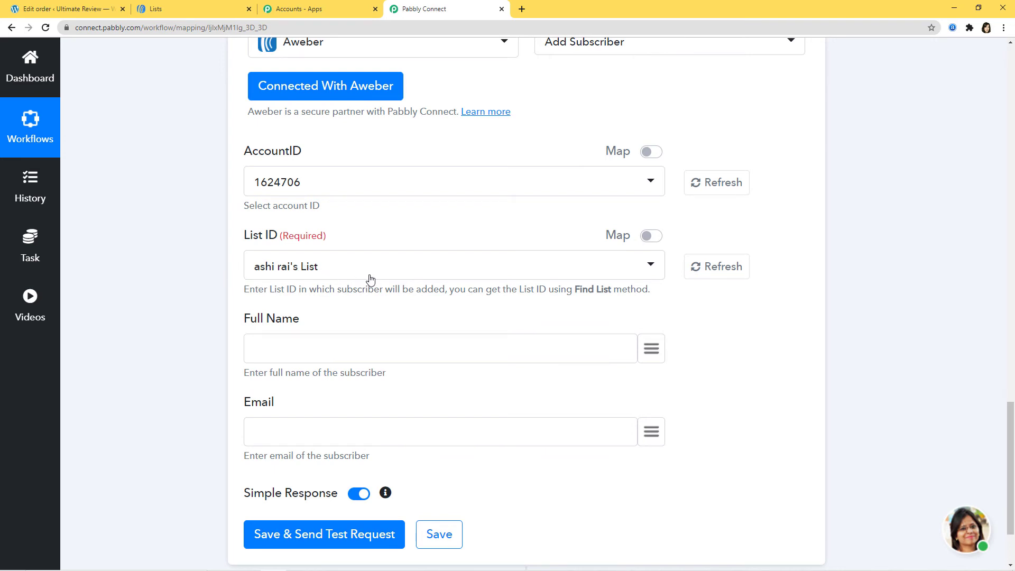
Step: Map billing first_name and billing last_name into the Aweber Full Name field
left_click(651, 350)
type("nam")
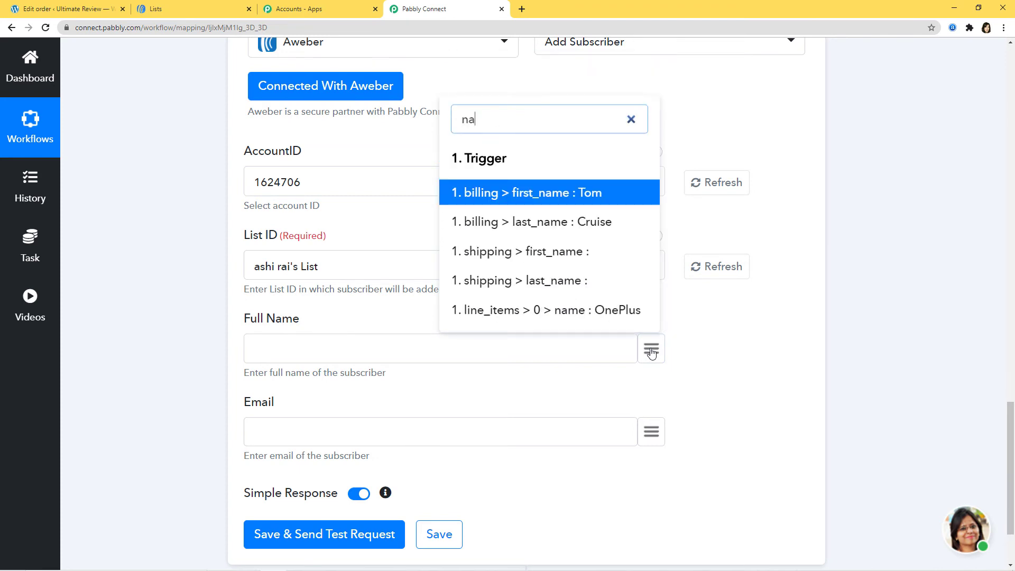
left_click(586, 194)
left_click(651, 348)
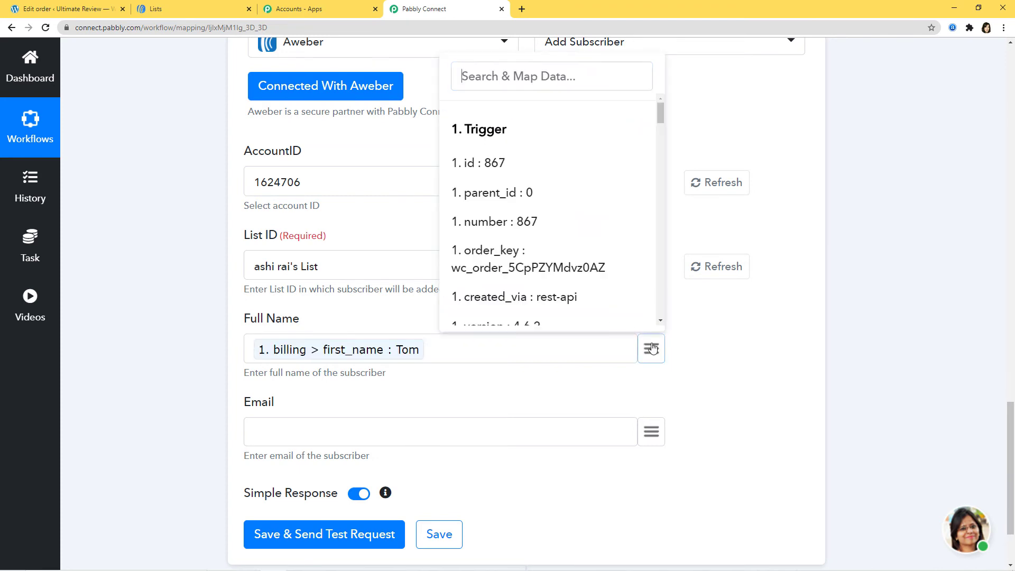
type("nam")
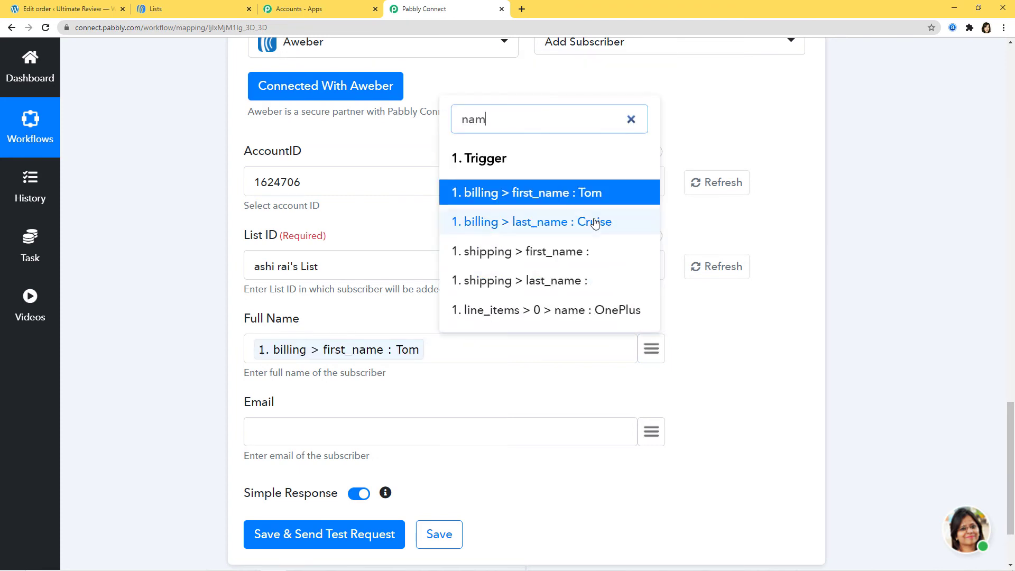
left_click(592, 221)
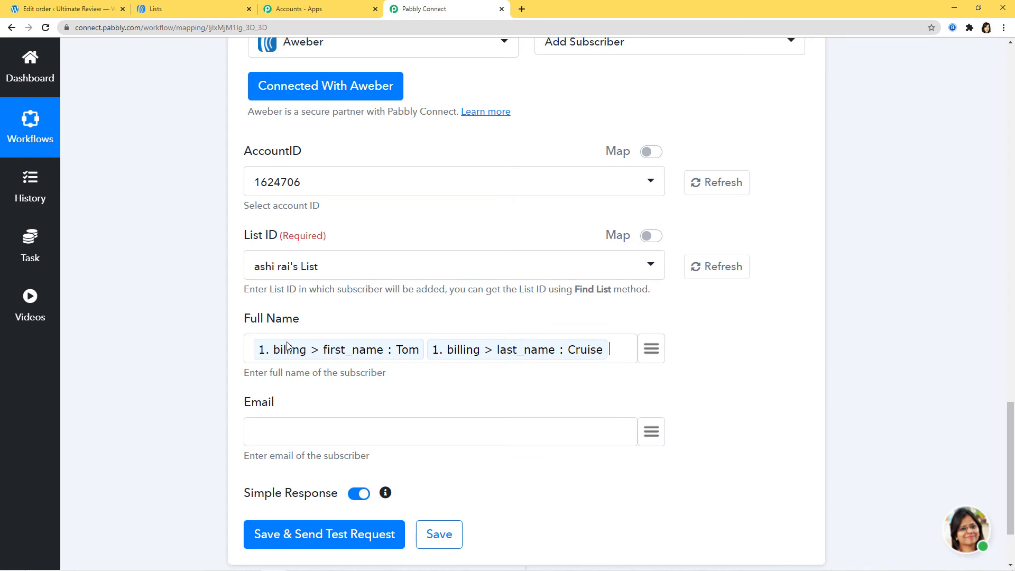
Step: Map billing email into the Aweber Email field
scroll(249, 304, "down", 2)
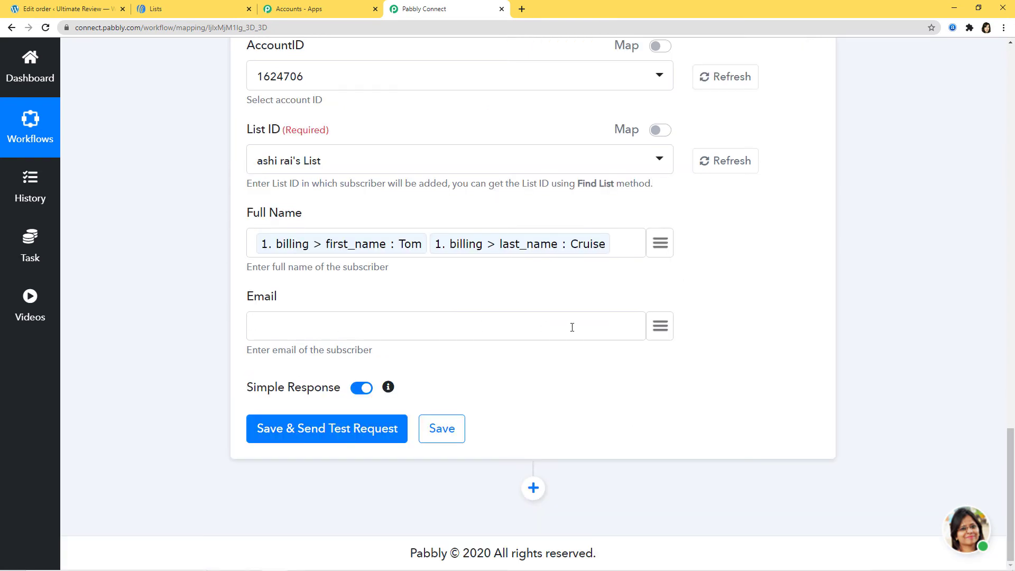
left_click(660, 329)
type("ema")
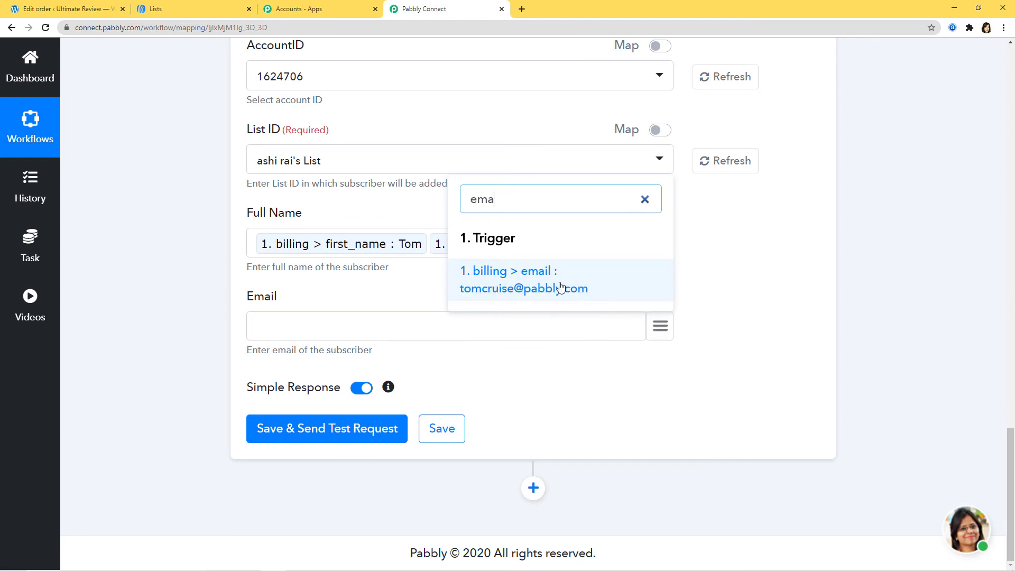
left_click(562, 286)
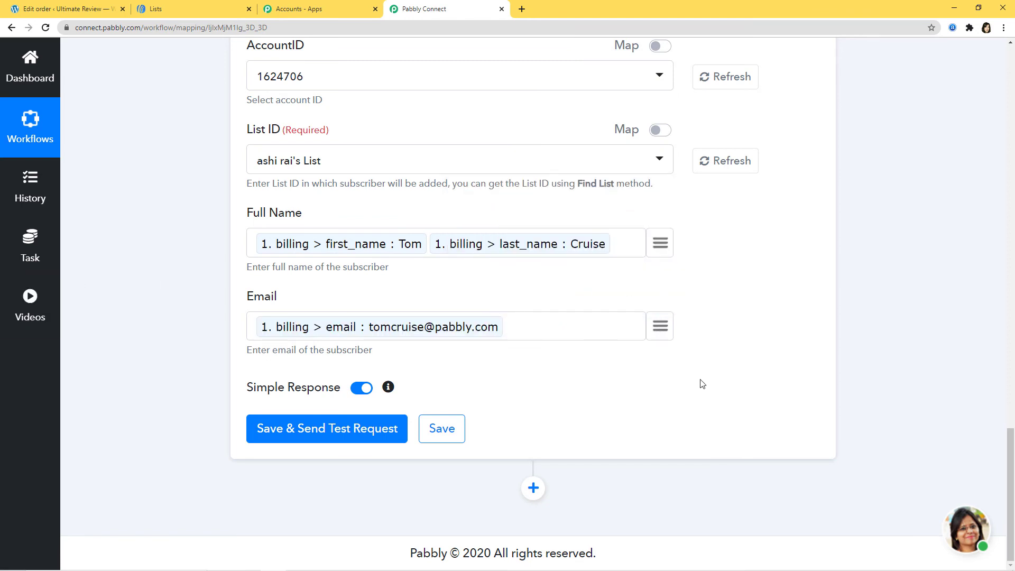
Step: Save and test-send the Aweber step, then go to the AWeber account's Lists page
left_click(358, 434)
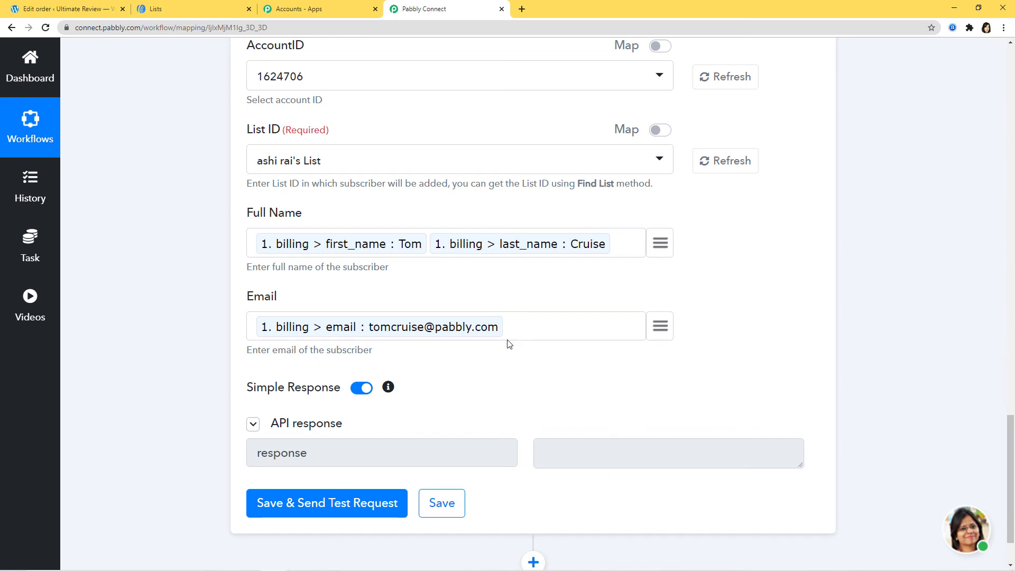
left_click(185, 8)
Step: Filter AWeber subscribers to Added Today and confirm the test contact appears as Pending
mouse_move(255, 94)
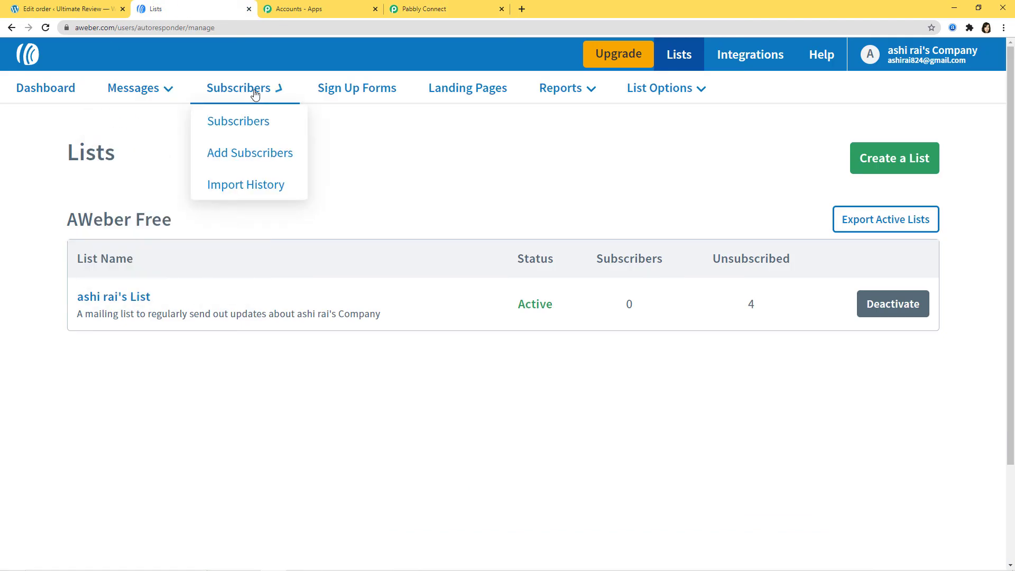
left_click(246, 122)
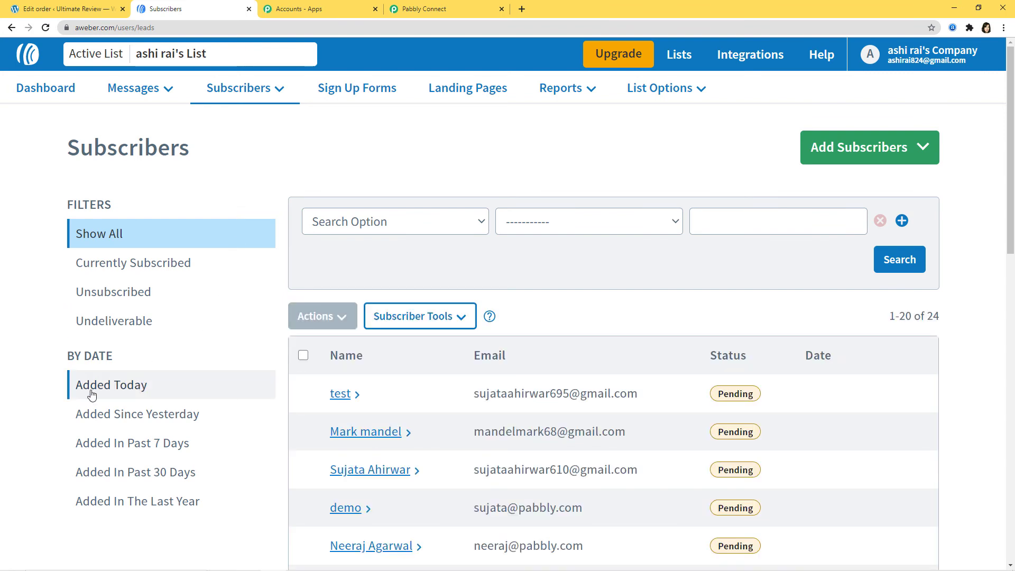
left_click(111, 388)
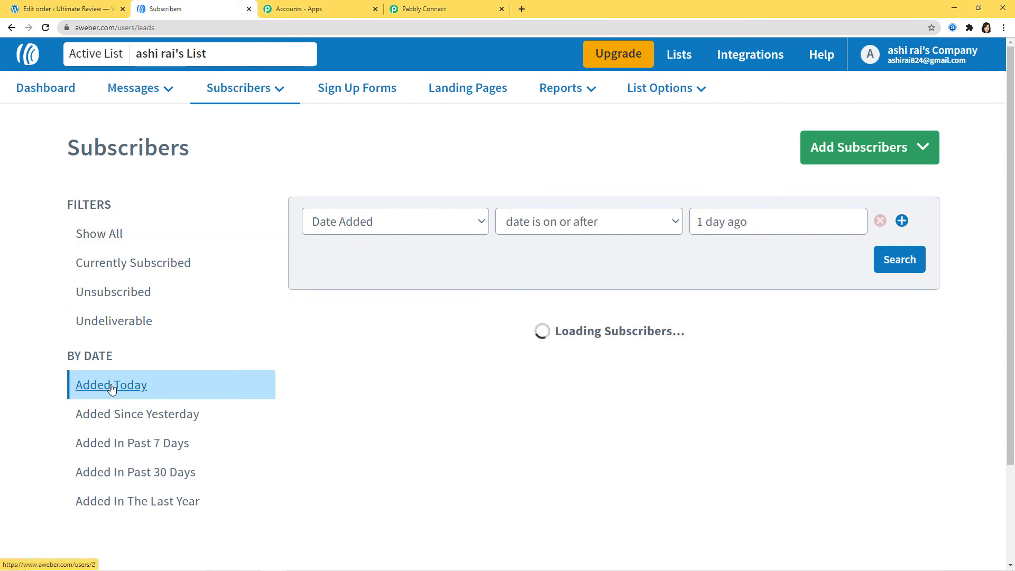
scroll(485, 213, "down", 3)
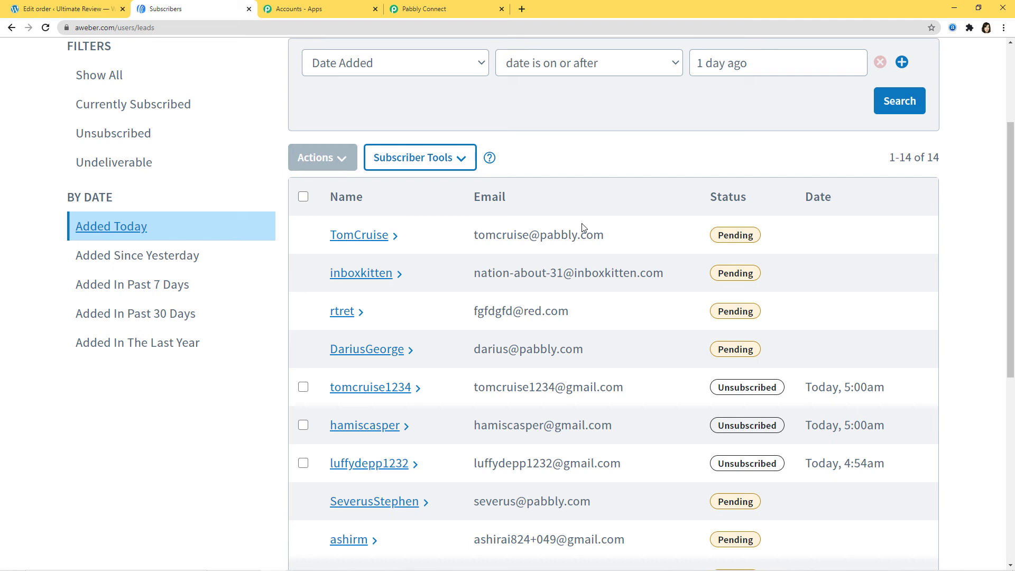
left_click(90, 12)
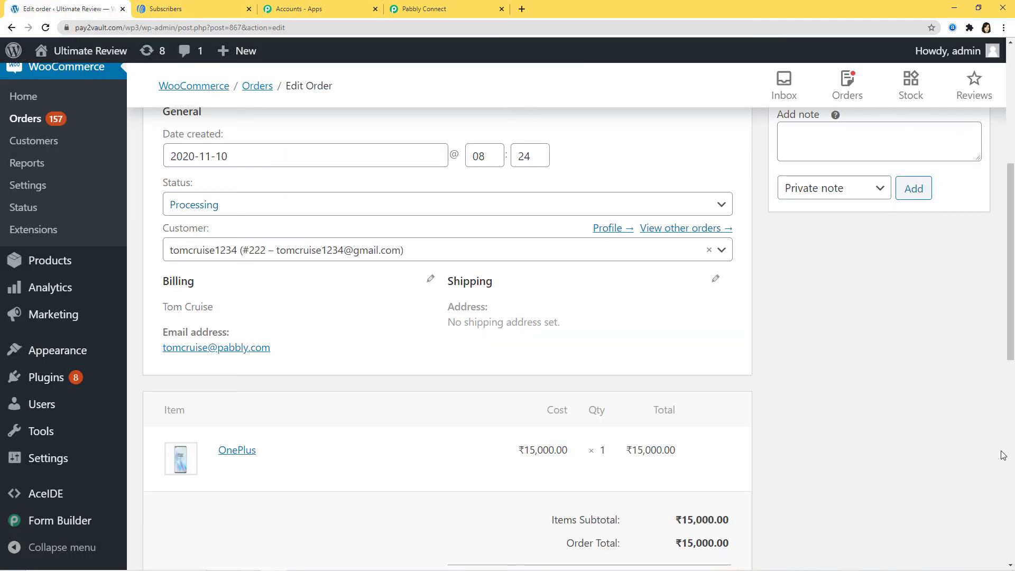
Step: Open an earlier Processing order from the WooCommerce Orders list and view its billing details
left_click(34, 121)
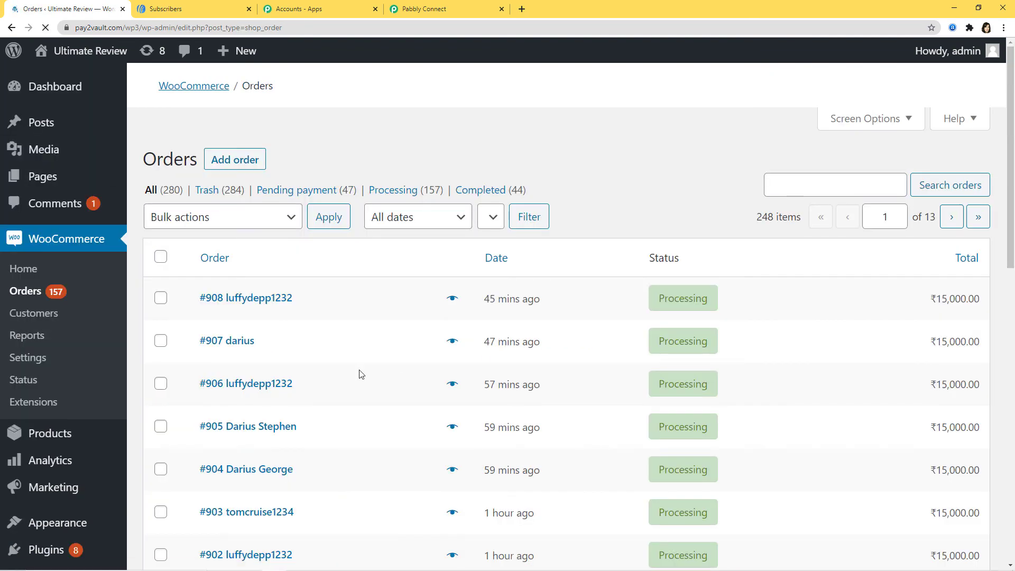
scroll(340, 380, "down", 4)
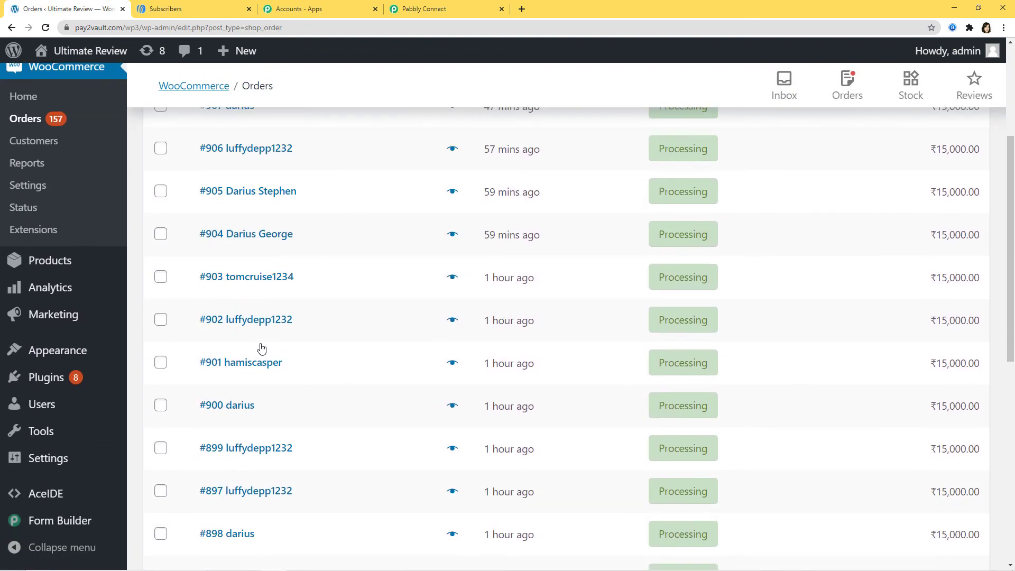
left_click(249, 319)
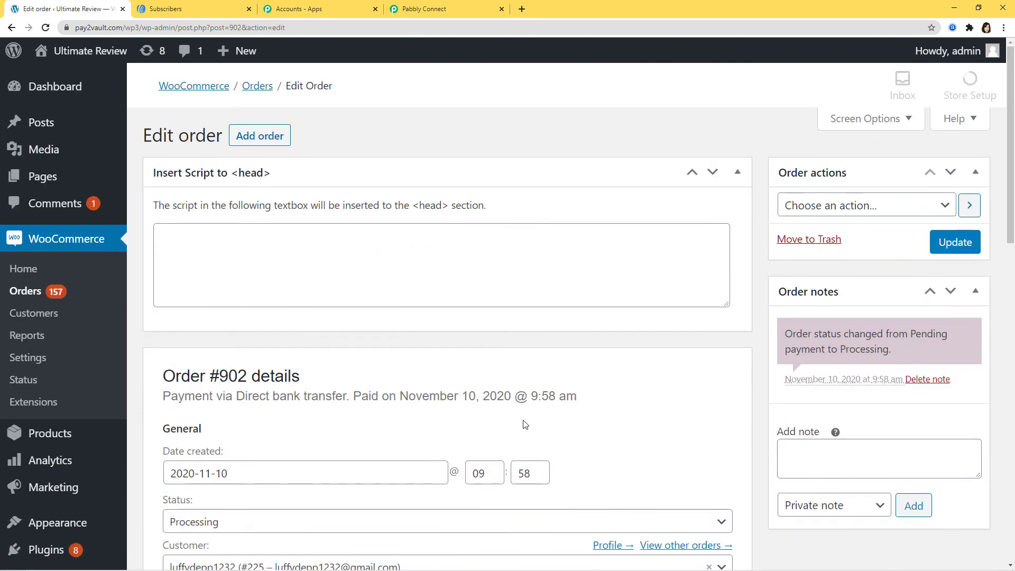
scroll(524, 424, "down", 1)
scroll(524, 424, "down", 5)
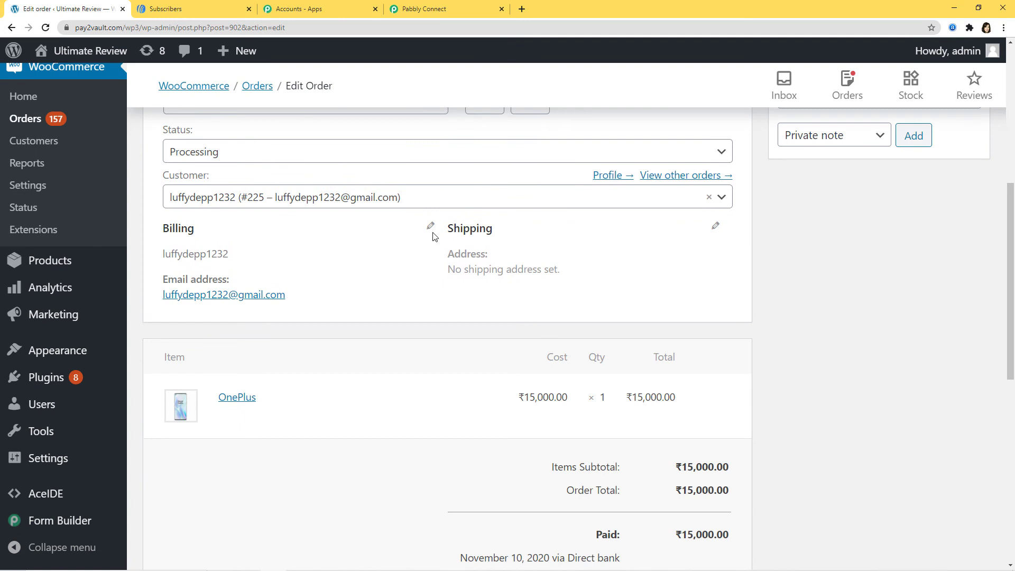
Step: Replace the order's billing first and last name with a new test customer's name
left_click(432, 233)
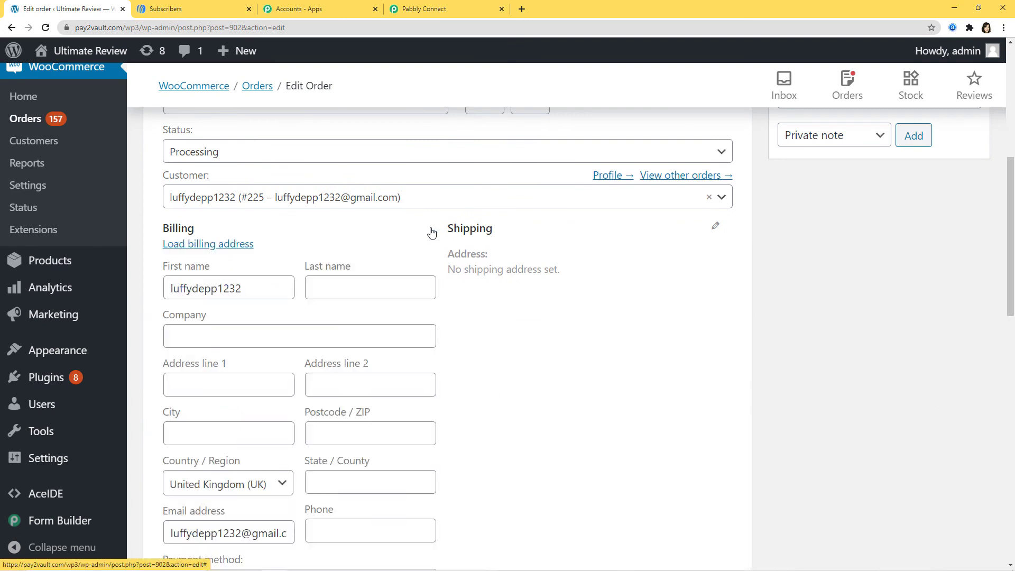
left_click(222, 295)
left_click_drag(243, 290, 149, 296)
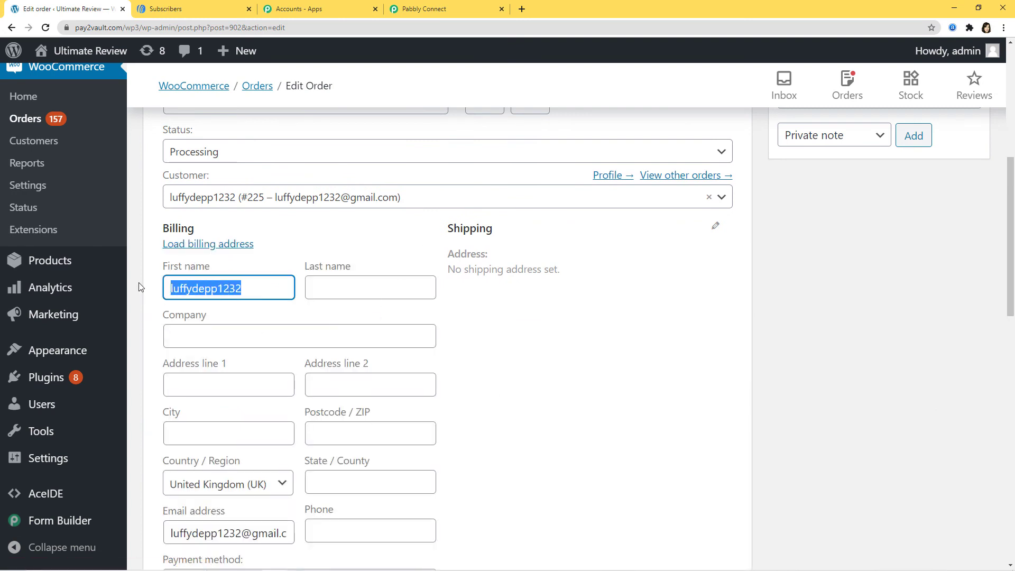
key("BackSpace")
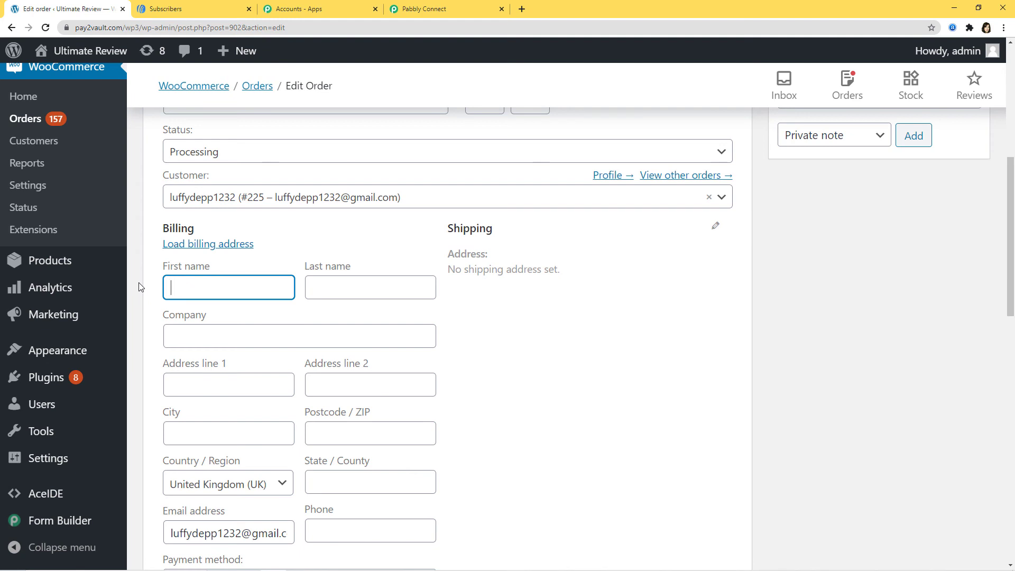
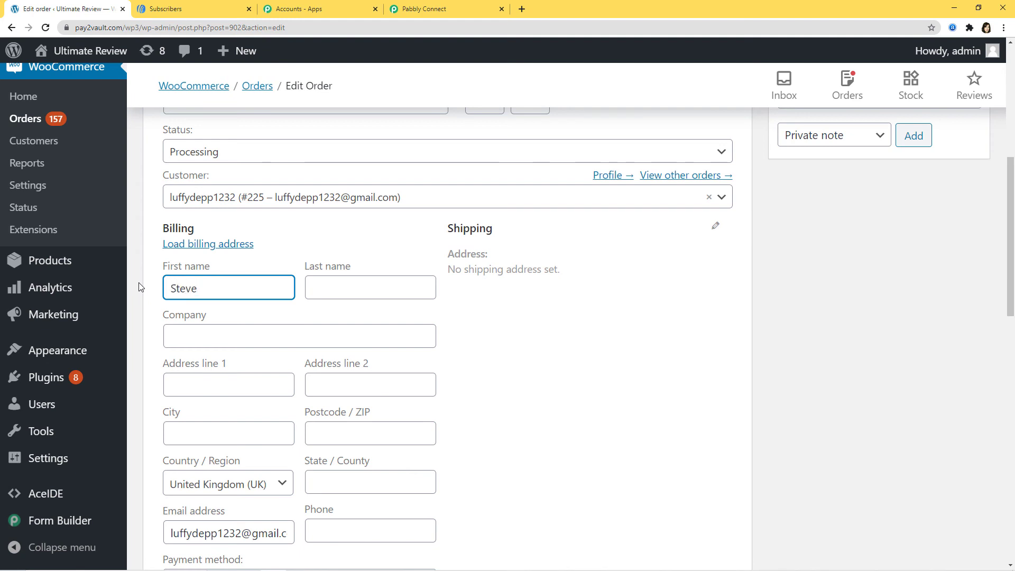
left_click(372, 297)
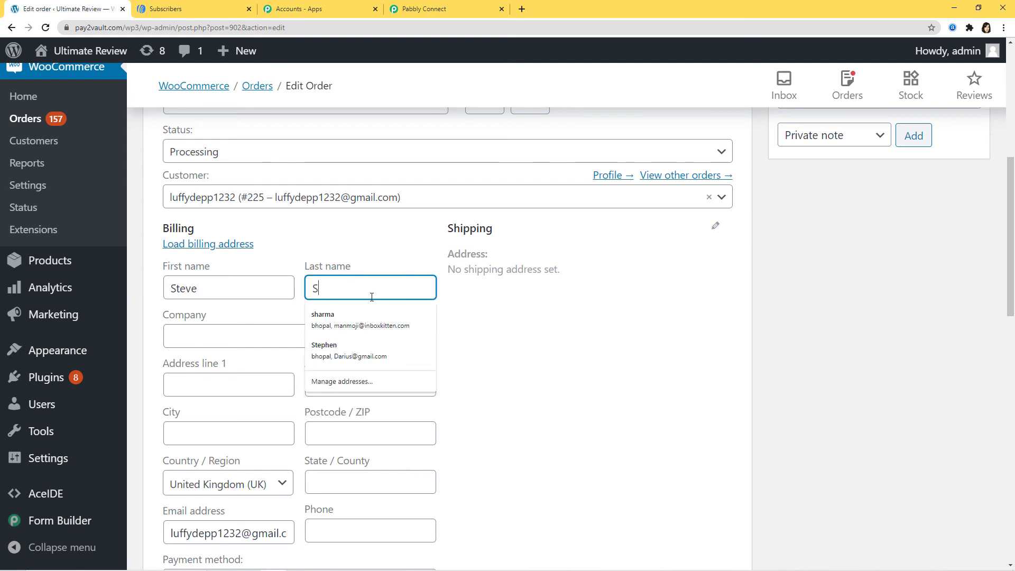
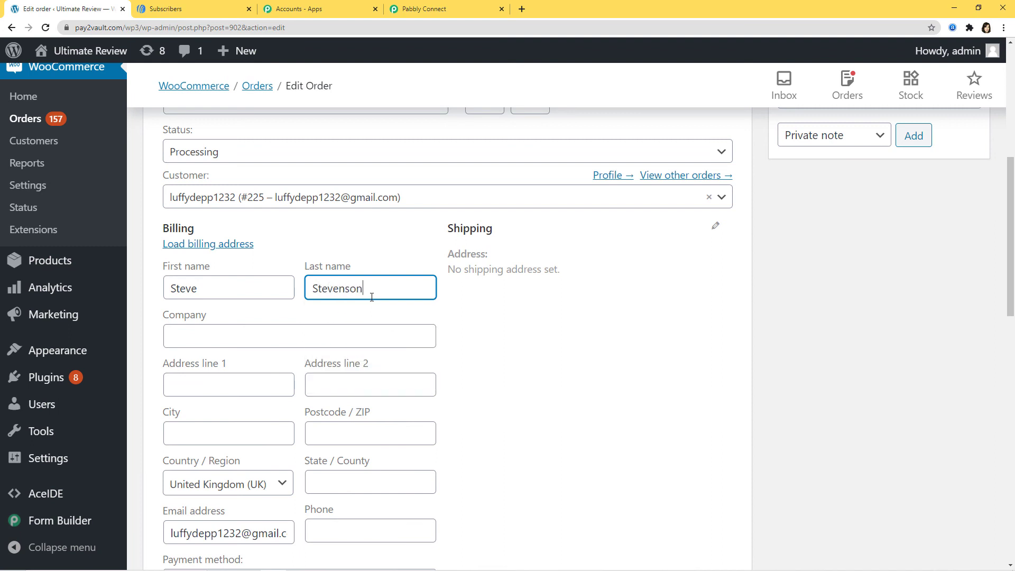
Step: Replace the billing email with the test customer's address and update the order
scroll(374, 350, "down", 3)
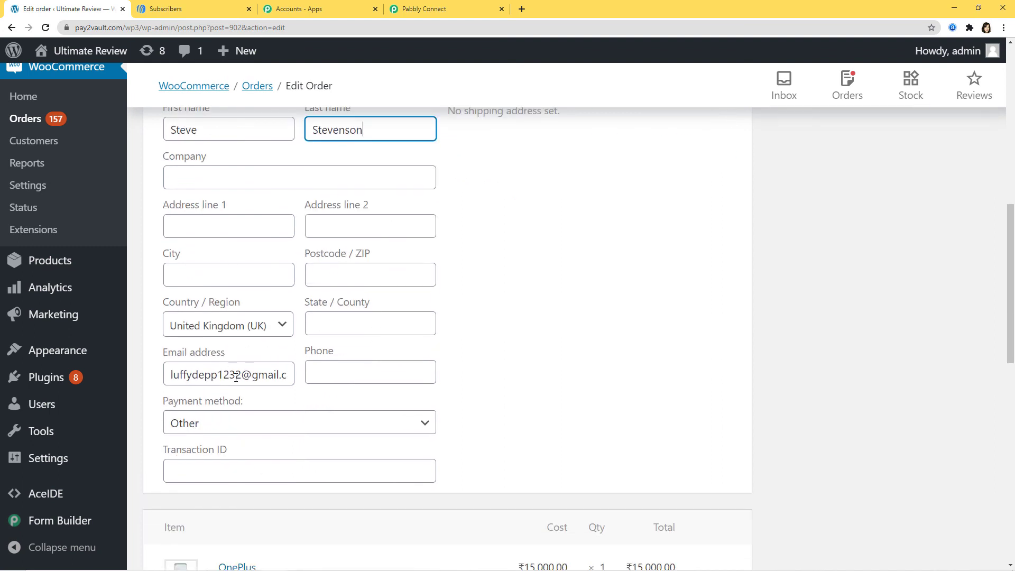
double_click(236, 377)
key("ctrl+a")
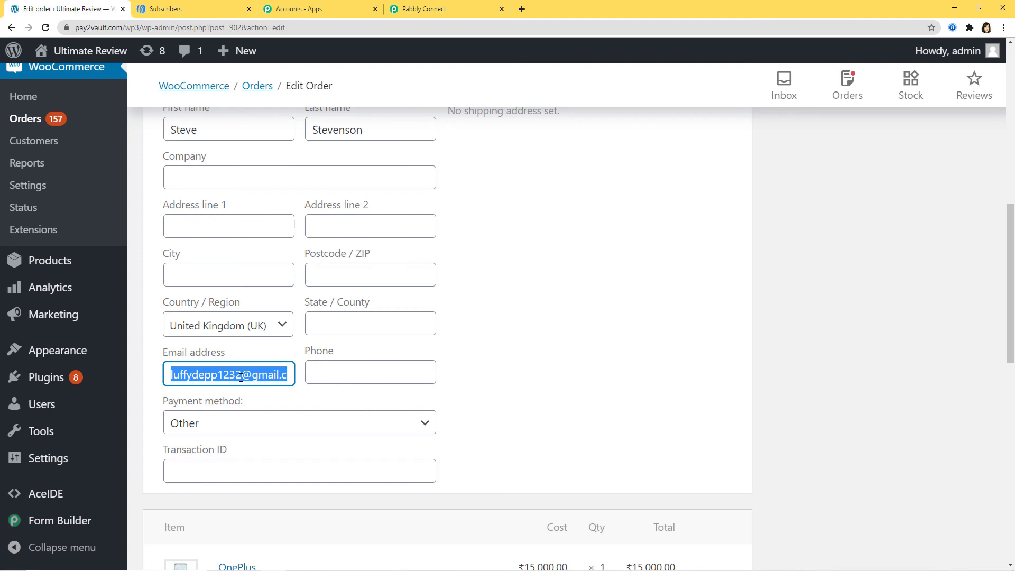
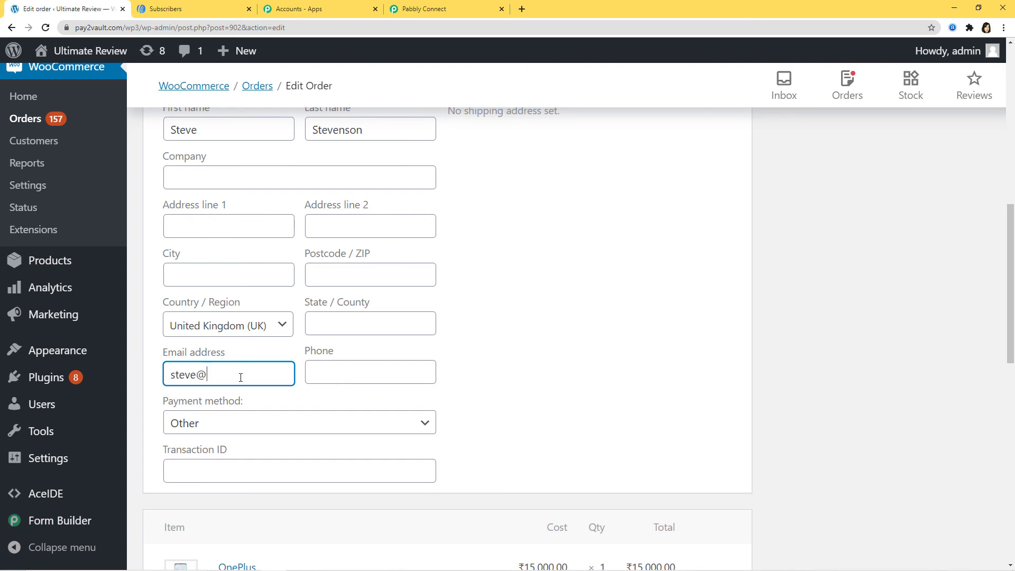
scroll(608, 295, "up", 10)
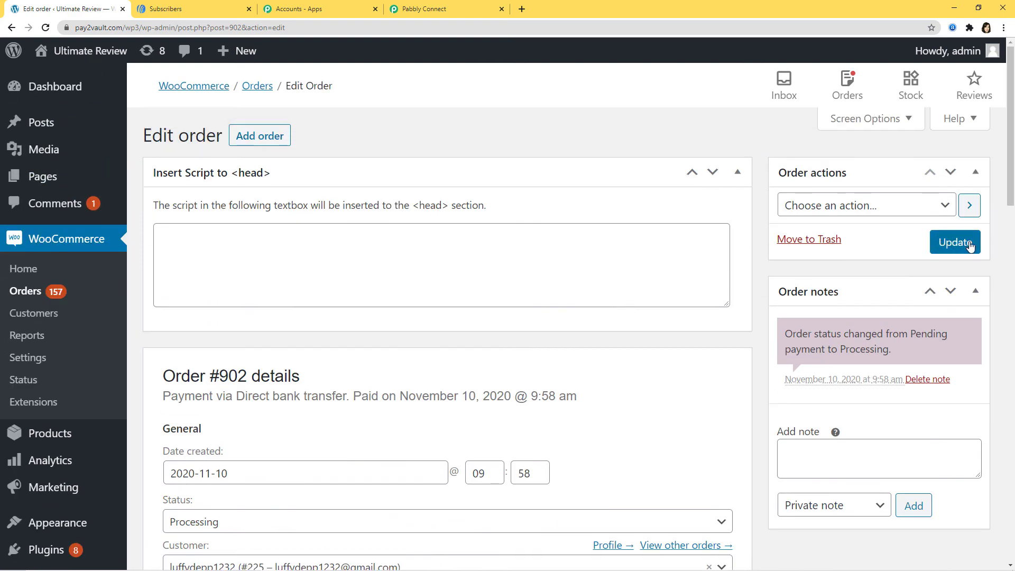
left_click(952, 243)
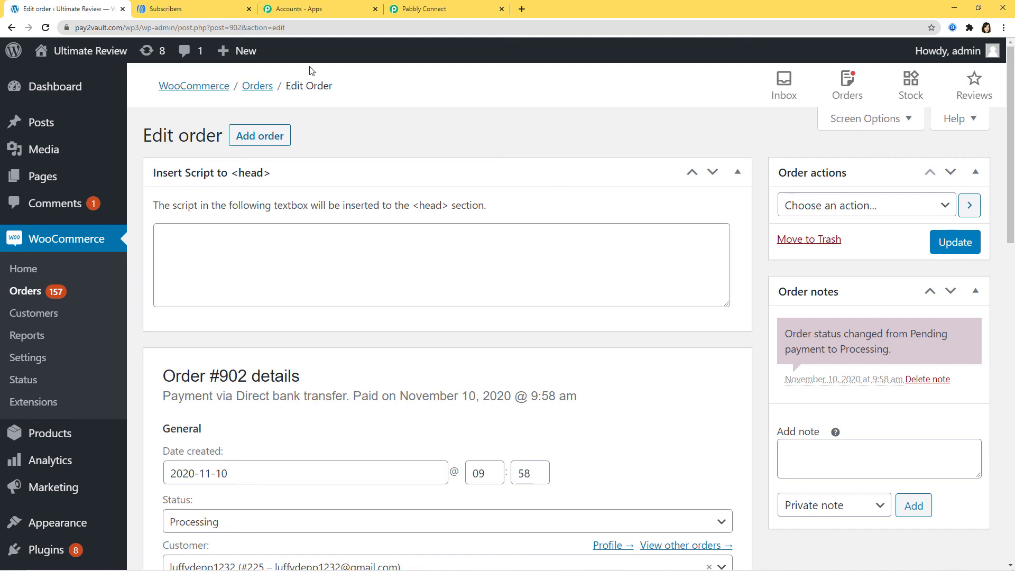
left_click(167, 15)
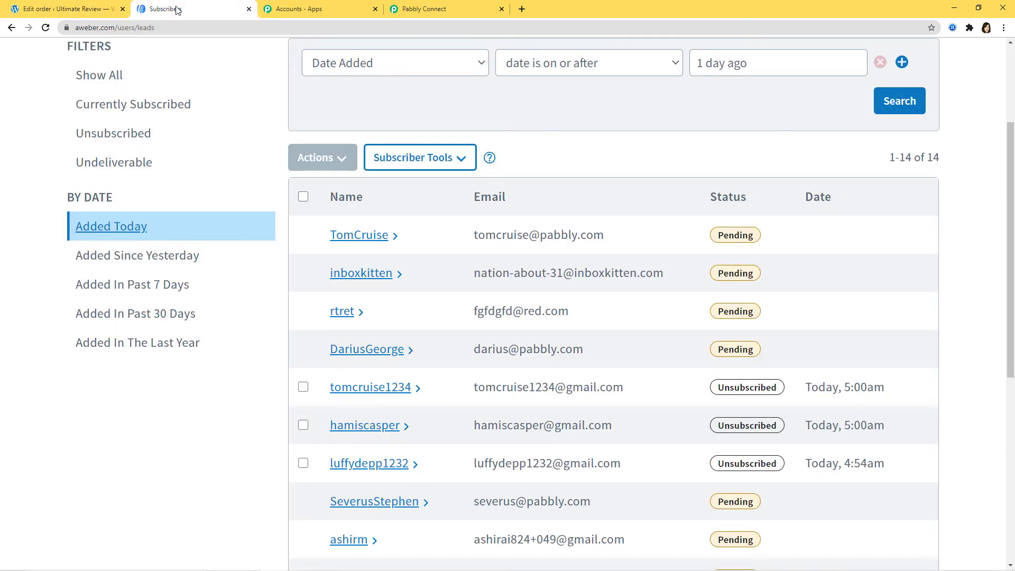
Step: Refresh AWeber's Added Today list to confirm the updated order's customer is a new Pending subscriber
scroll(281, 166, "up", 3)
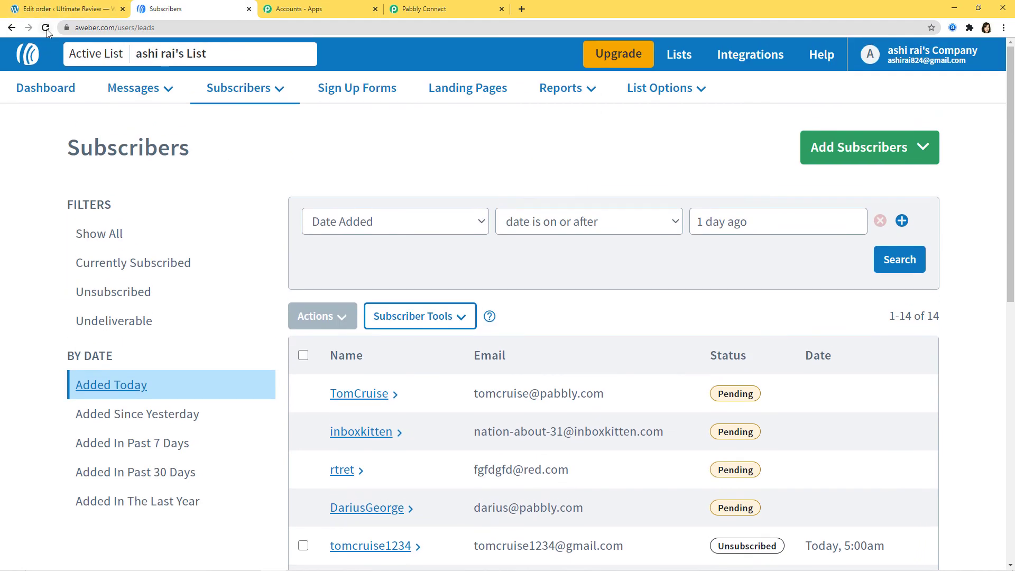
left_click(45, 27)
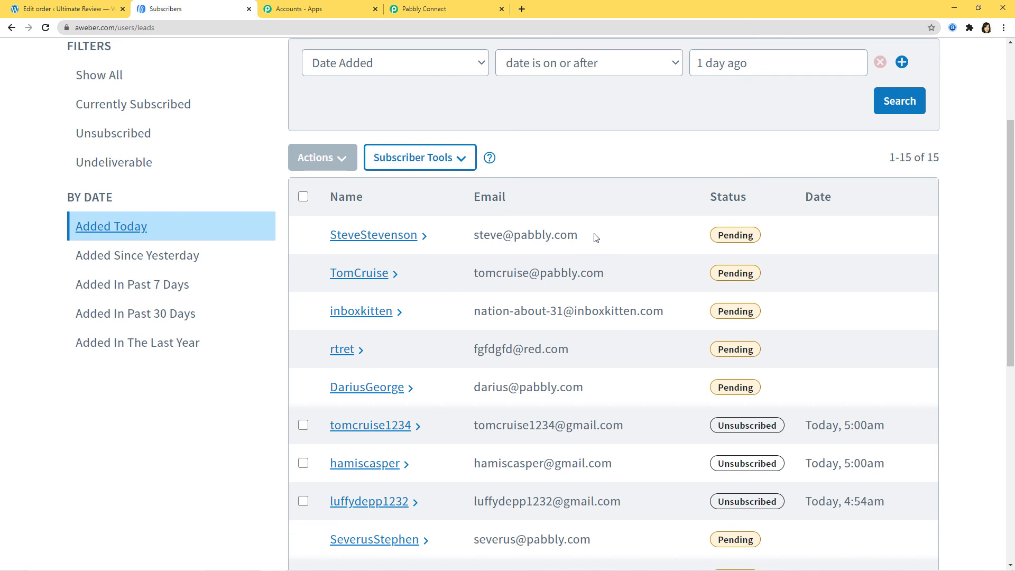
left_click(449, 12)
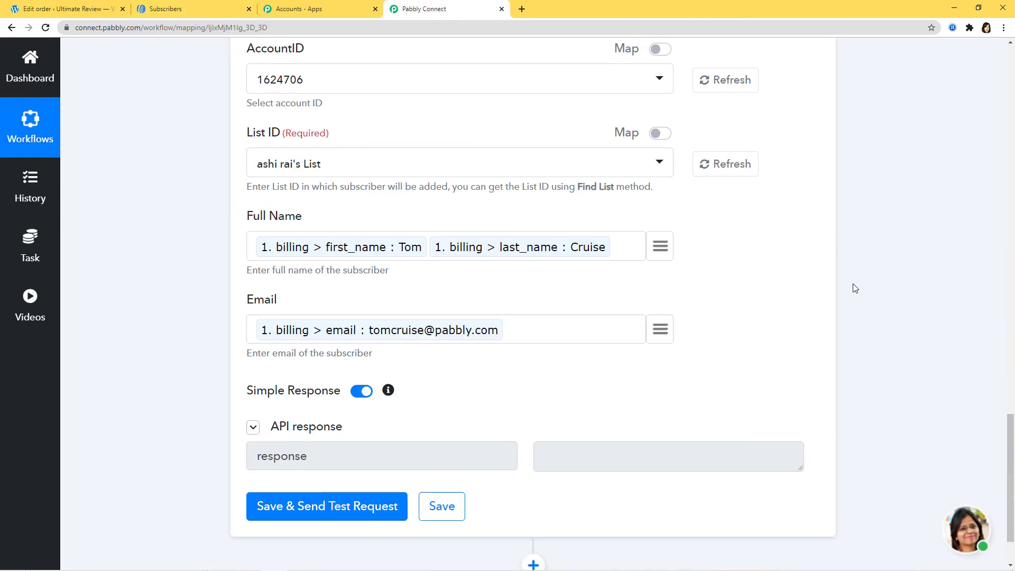
scroll(856, 288, "up", 12)
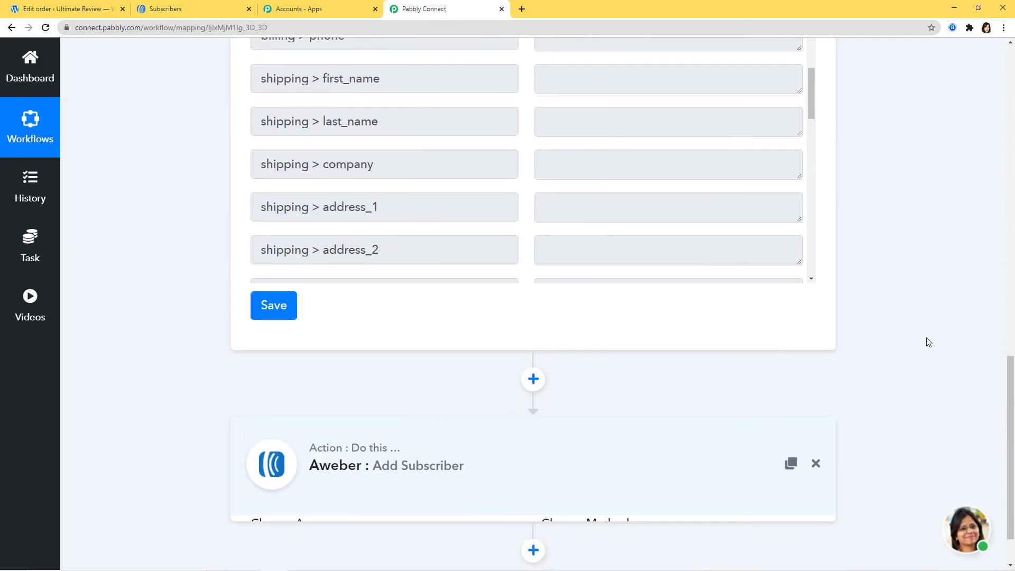
scroll(929, 342, "up", 10)
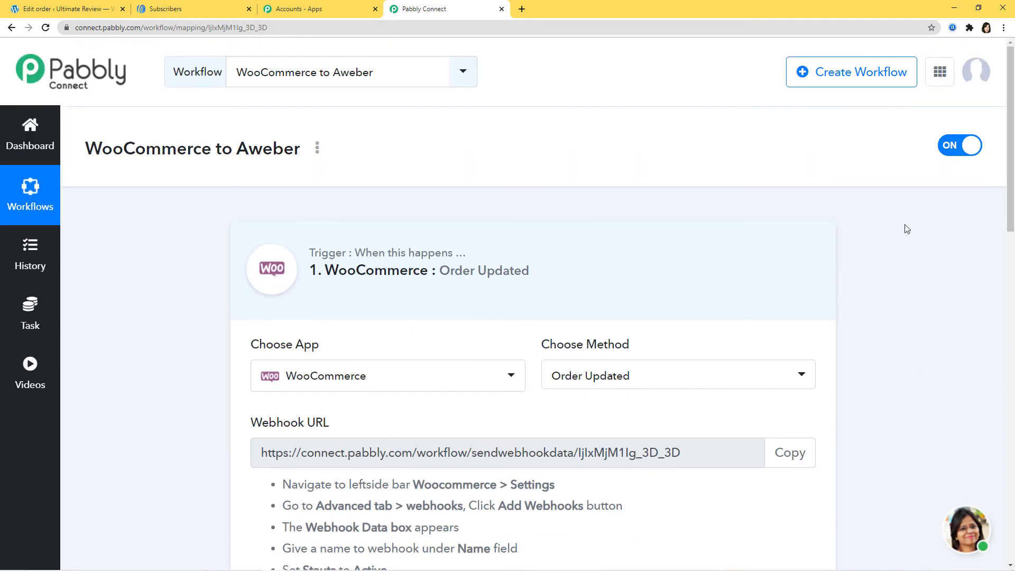